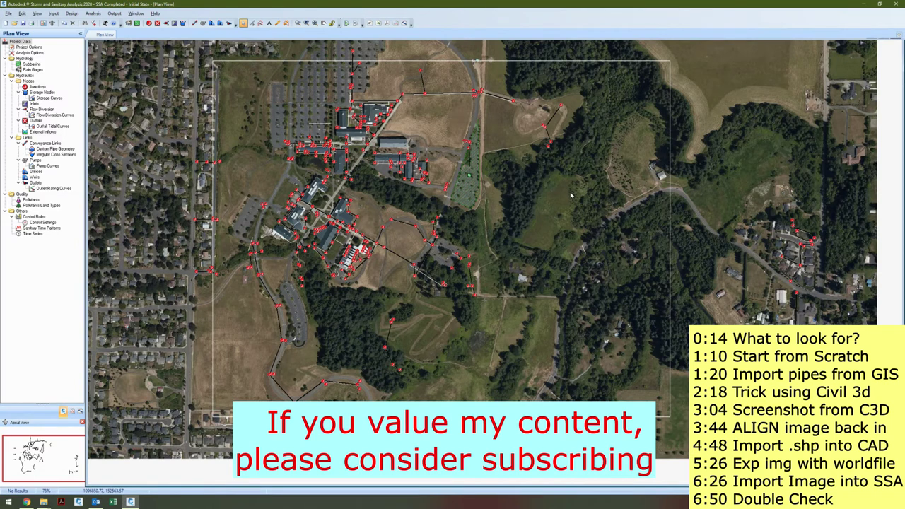
# Examine the completed storm network against its aerial background and measure a sample distance across the plan
pyautogui.scroll(-1, 571, 197)
pyautogui.scroll(1, 549, 216)
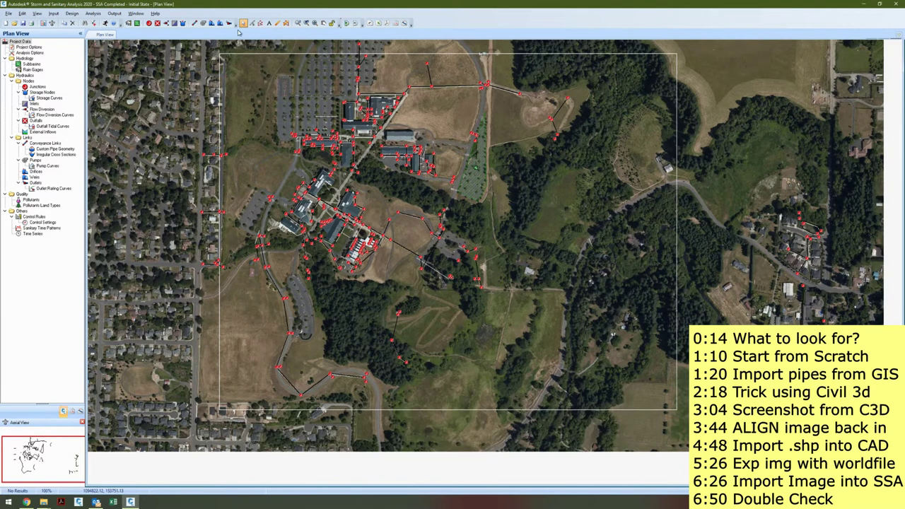
pyautogui.click(277, 22)
pyautogui.click(523, 227)
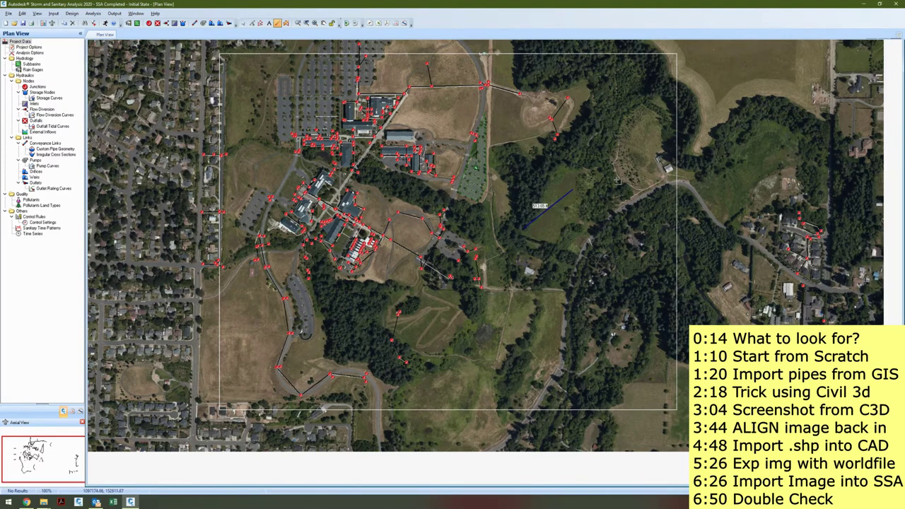
pyautogui.scroll(-1, 616, 179)
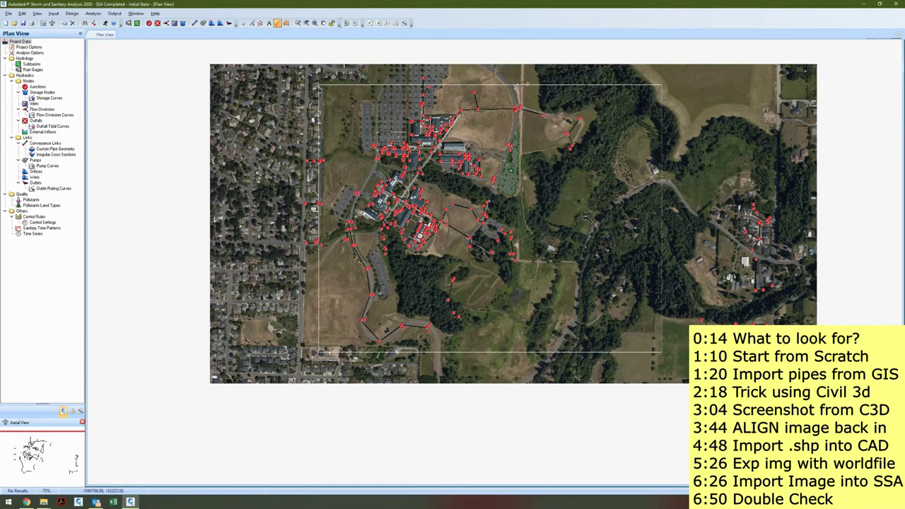
pyautogui.scroll(1, 585, 218)
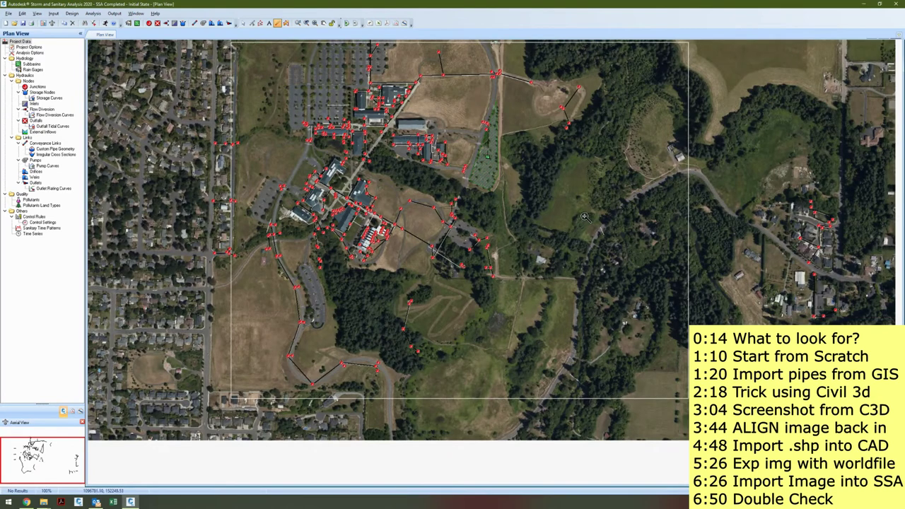
pyautogui.scroll(1, 584, 217)
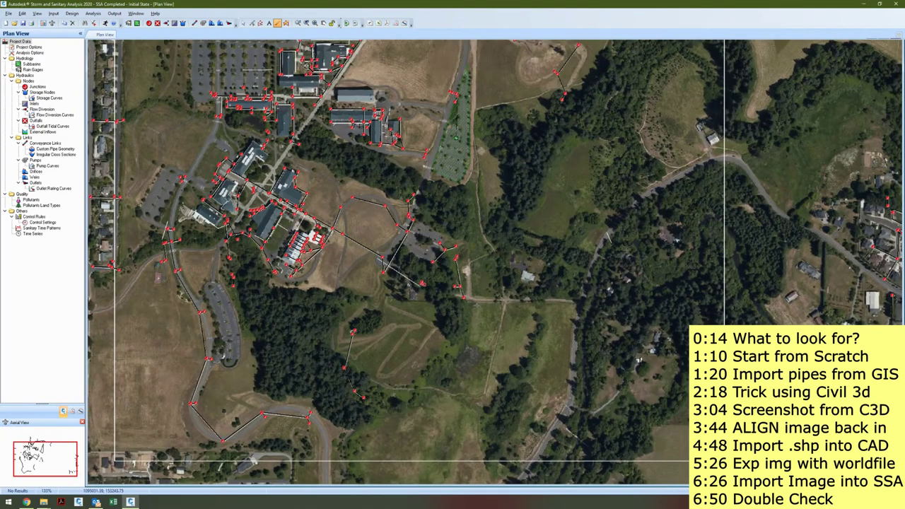
pyautogui.scroll(-2, 408, 126)
pyautogui.scroll(1, 479, 215)
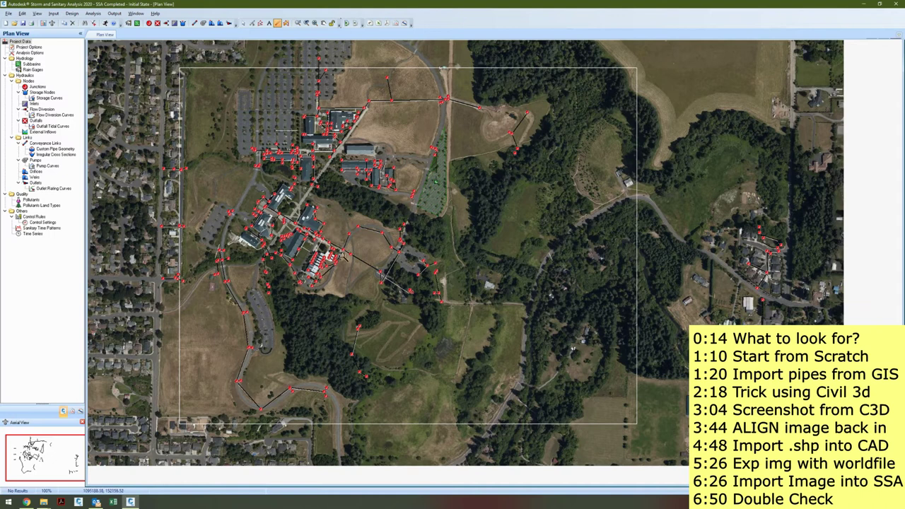
pyautogui.press('Escape')
pyautogui.scroll(-1, 370, 235)
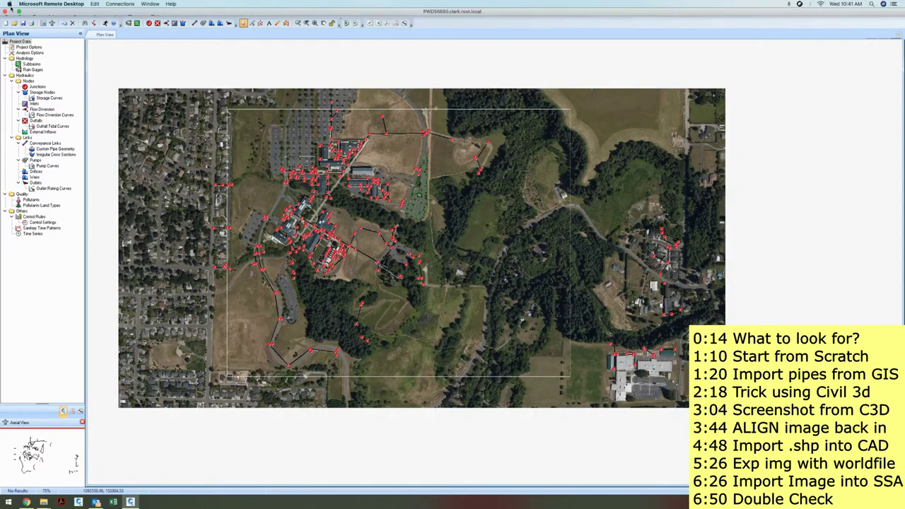
# Create a new blank project and load the pipe shapefile into the GIS Import wizard
pyautogui.click(5, 23)
pyautogui.click(456, 275)
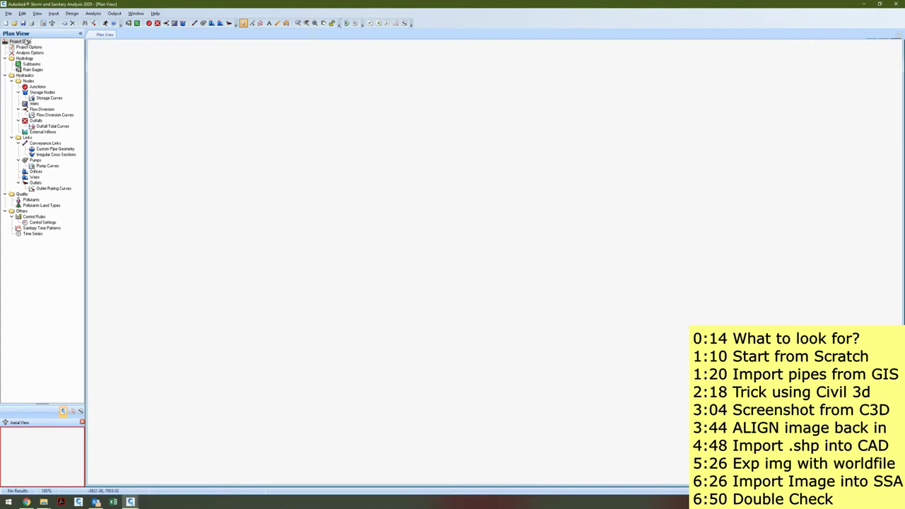
pyautogui.click(9, 13)
pyautogui.moveTo(48, 85)
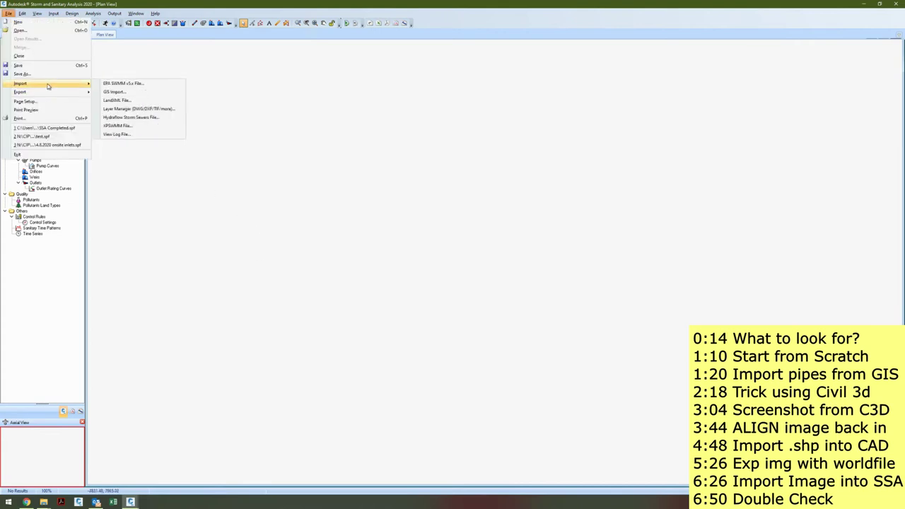
pyautogui.click(117, 92)
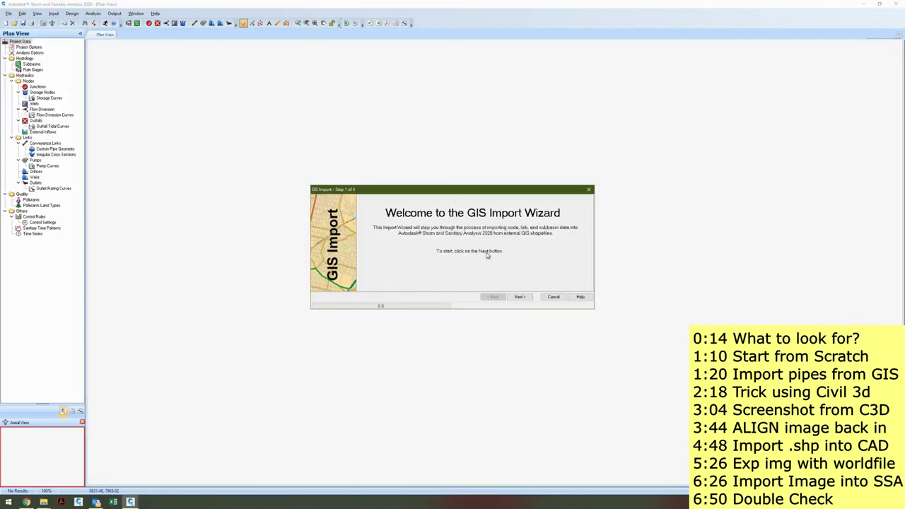
pyautogui.click(523, 299)
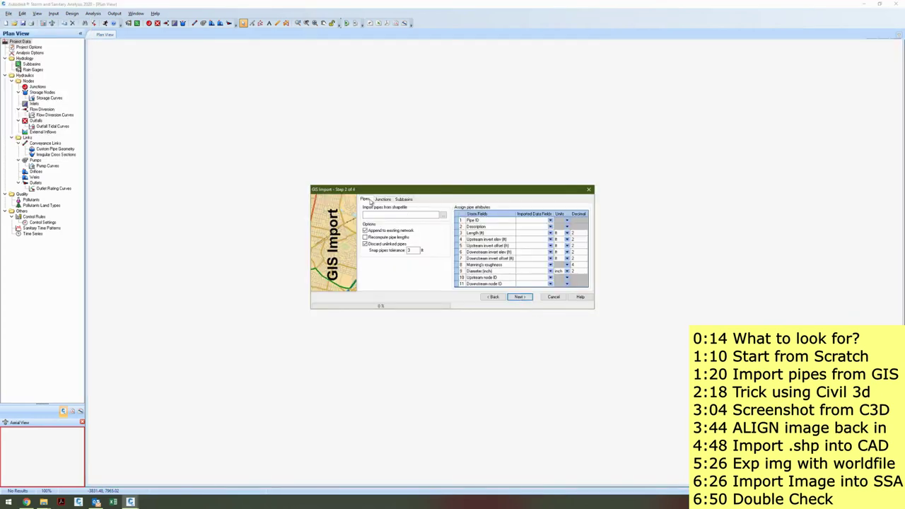
pyautogui.click(441, 215)
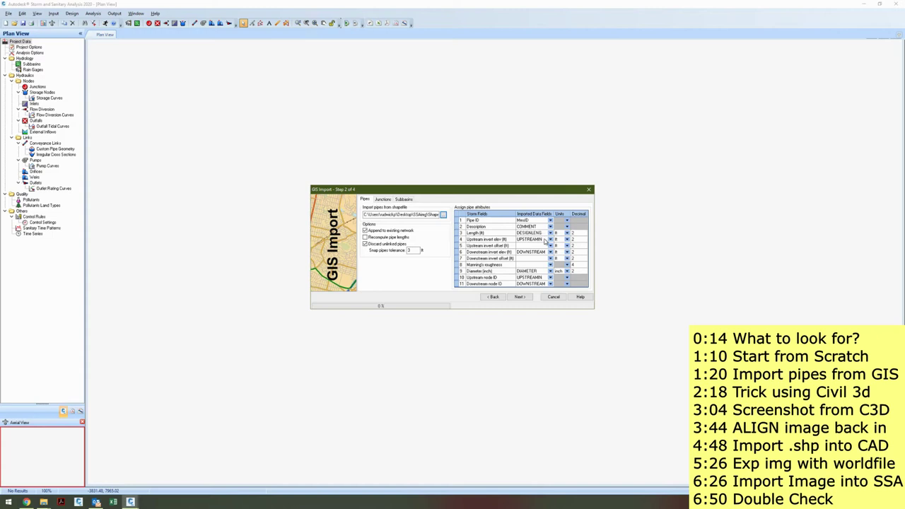
# Clear the imported data fields assigned to the upstream node ID and downstream node ID of the pipes
pyautogui.click(550, 239)
pyautogui.moveTo(551, 258)
pyautogui.mouseDown()
pyautogui.moveTo(549, 270)
pyautogui.moveTo(550, 257)
pyautogui.mouseUp()
pyautogui.press('Escape')
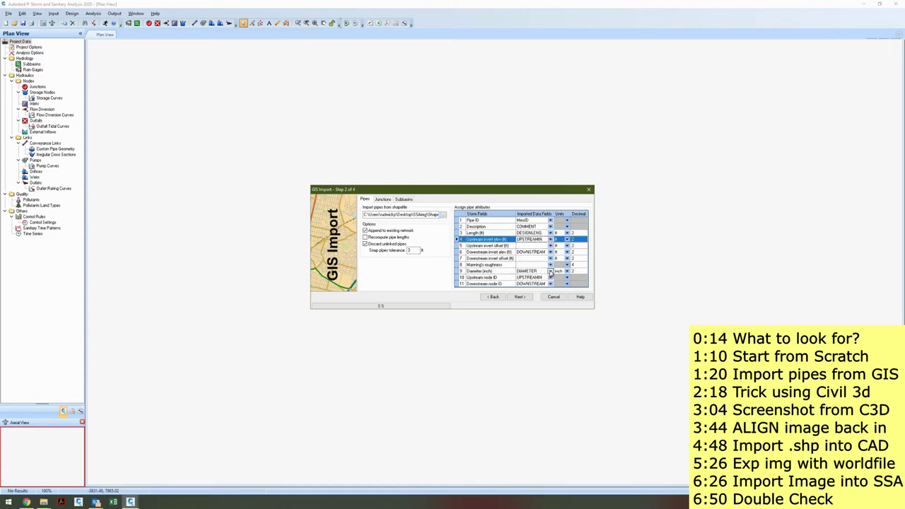
pyautogui.click(543, 275)
pyautogui.press('Delete')
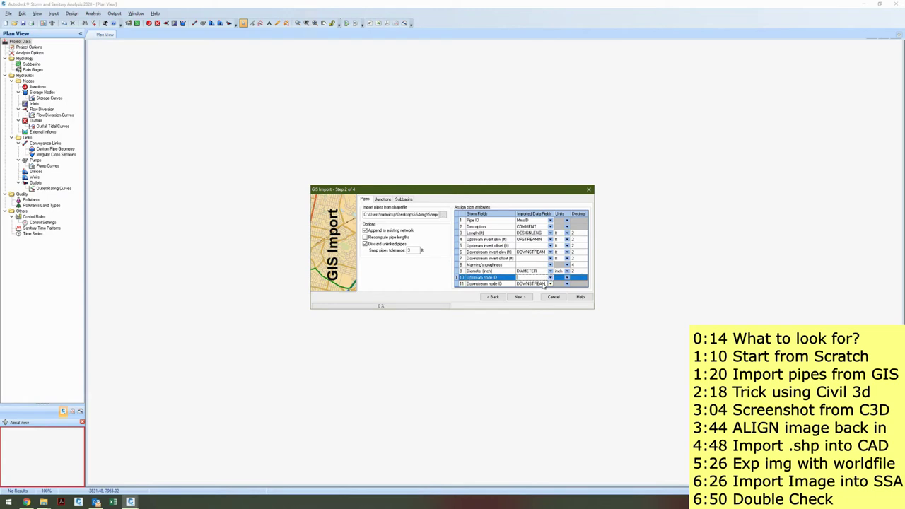
pyautogui.click(542, 283)
pyautogui.press('Delete')
# Set the junction nodes to be generated from the pipe links and complete the GIS import
pyautogui.click(382, 199)
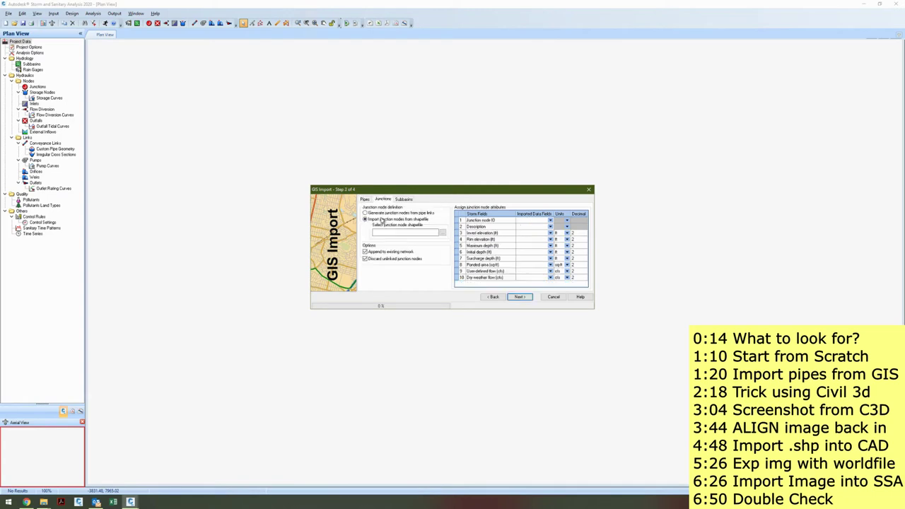
pyautogui.click(383, 214)
pyautogui.click(518, 296)
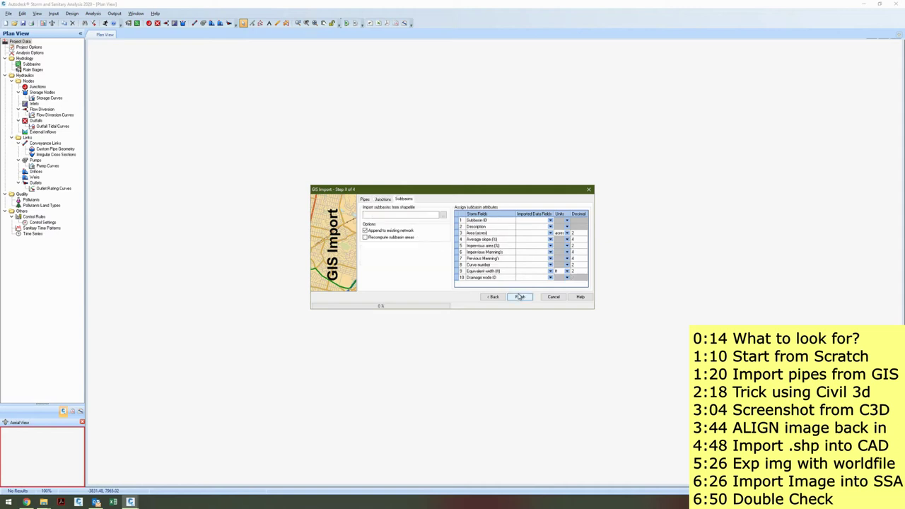
pyautogui.click(520, 297)
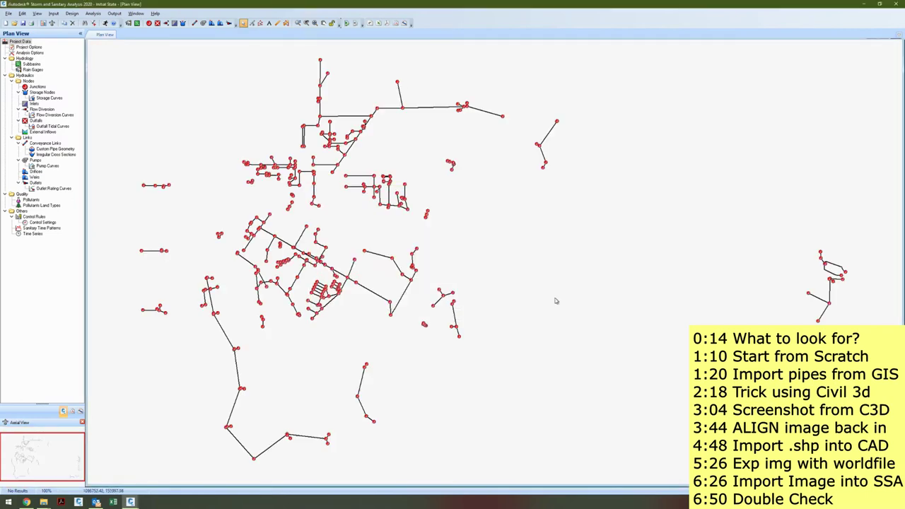
pyautogui.scroll(-1, 537, 295)
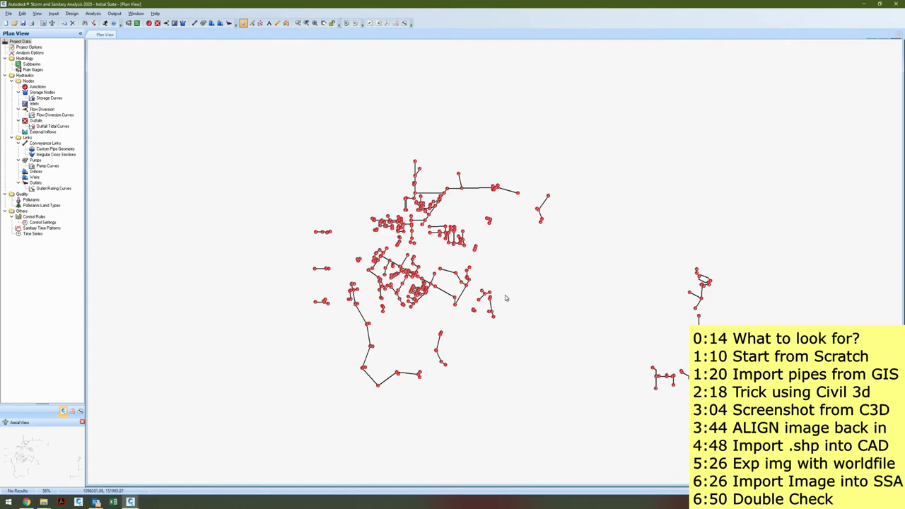
pyautogui.scroll(1, 505, 298)
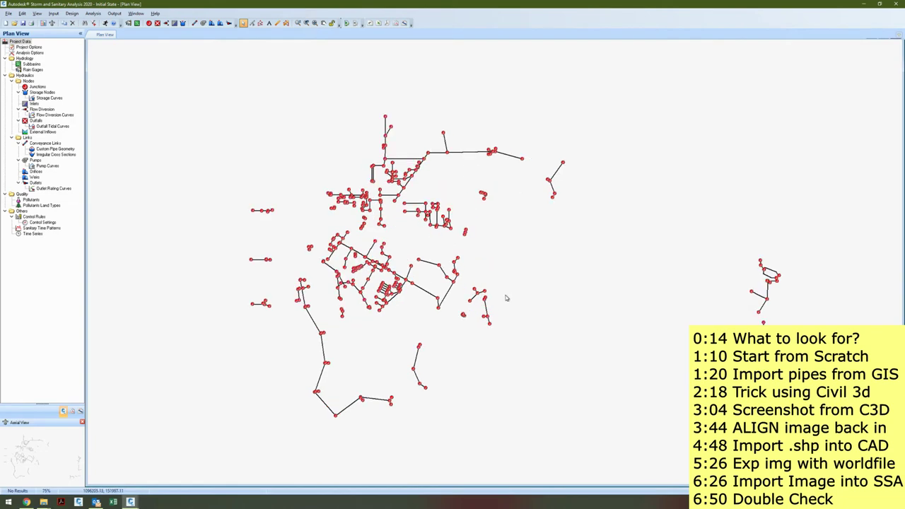
pyautogui.moveTo(535, 303); pyautogui.dragTo(495, 299)
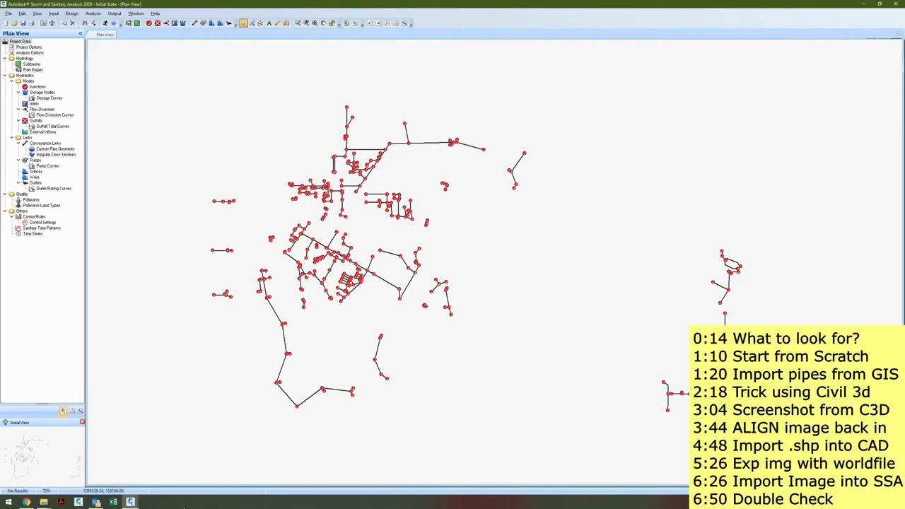
pyautogui.moveTo(230, 379); pyautogui.dragTo(222, 368)
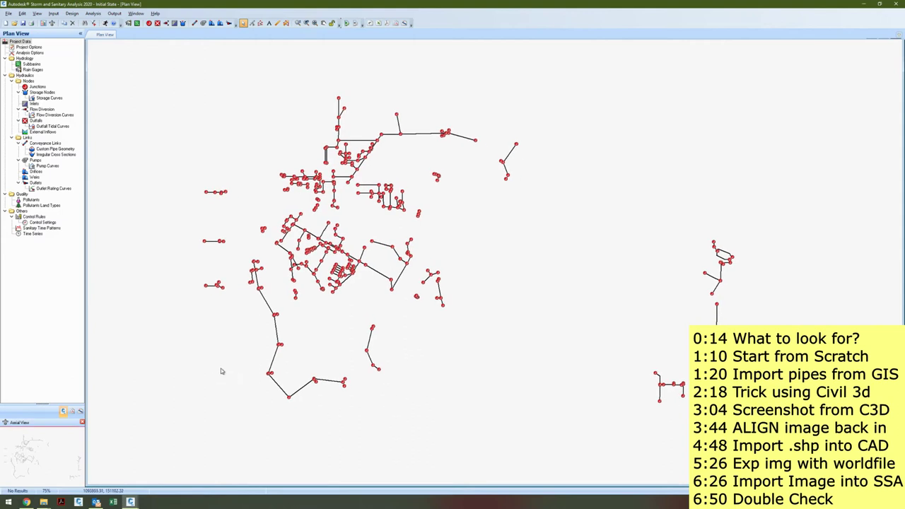
# Switch to Civil 3D and display the hybrid online map in the drawing
pyautogui.click(79, 501)
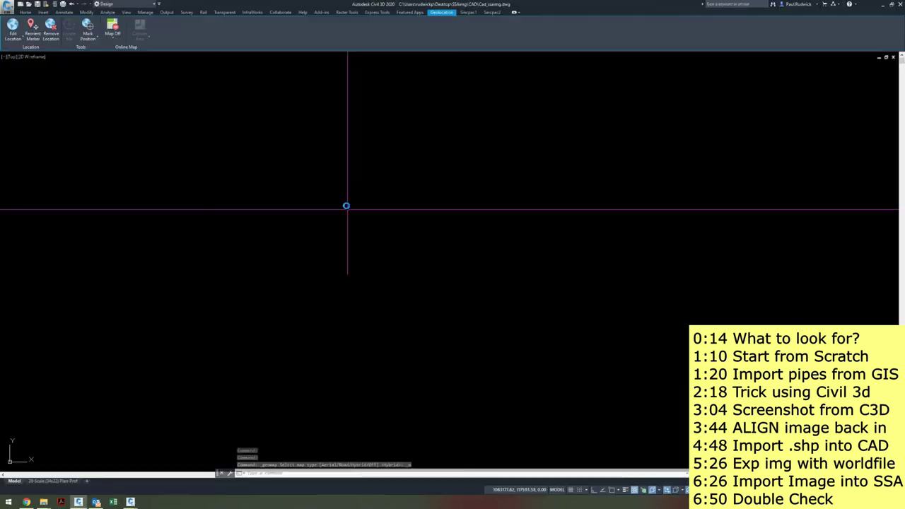
pyautogui.click(112, 31)
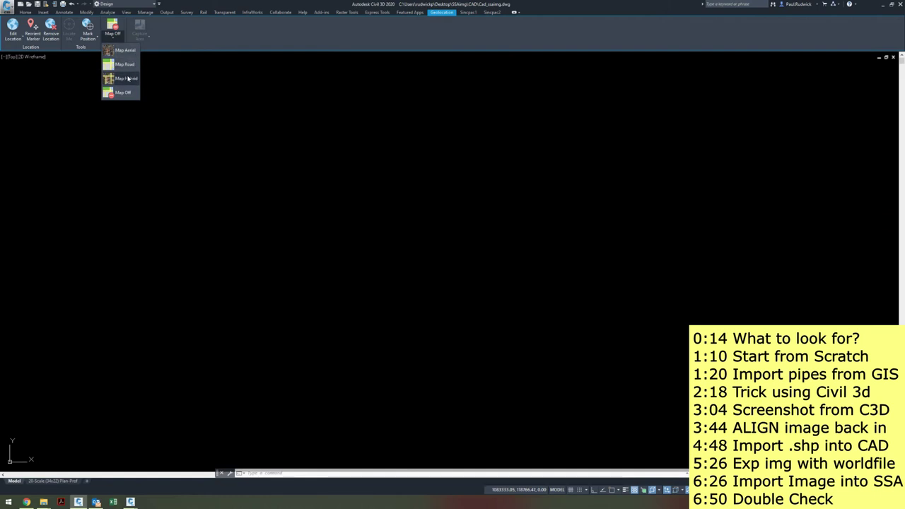
pyautogui.click(127, 79)
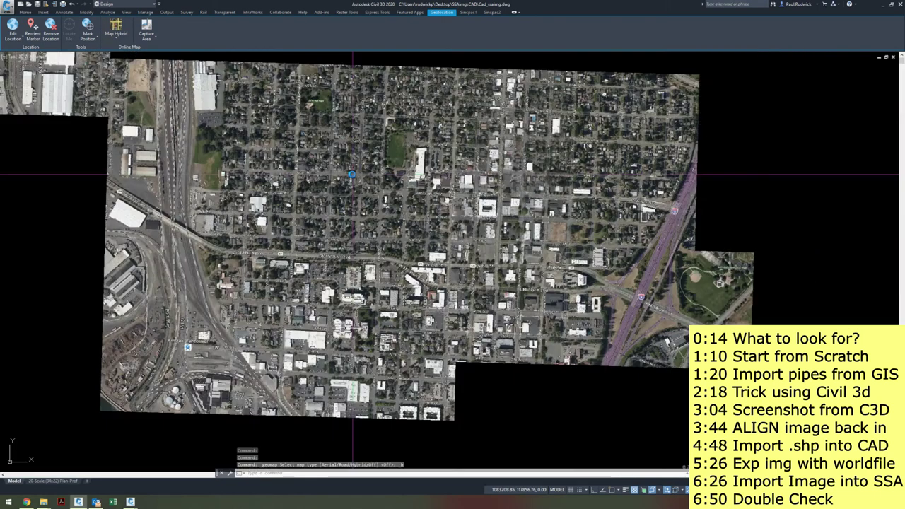
# Check the assigned coordinate system in the drawing settings through Toolspace, then close both without changes
pyautogui.write('toolspace')
pyautogui.press('Return')
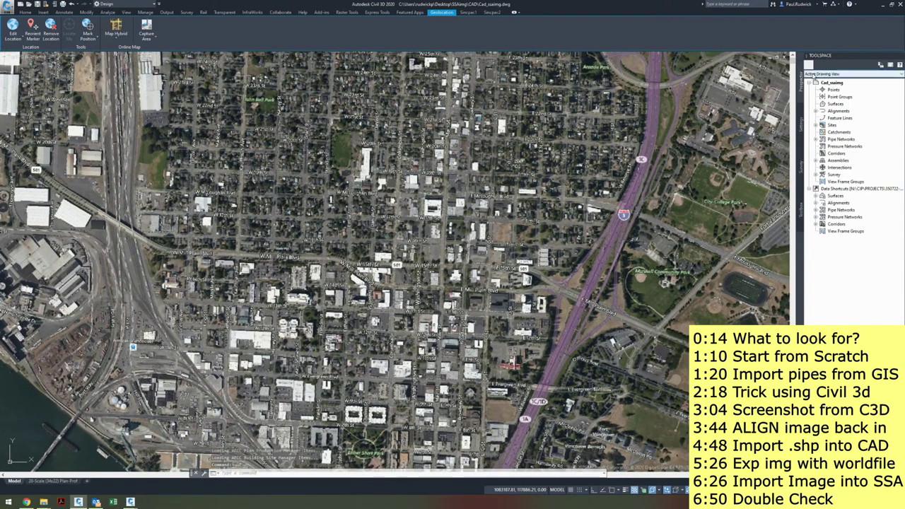
pyautogui.click(801, 124)
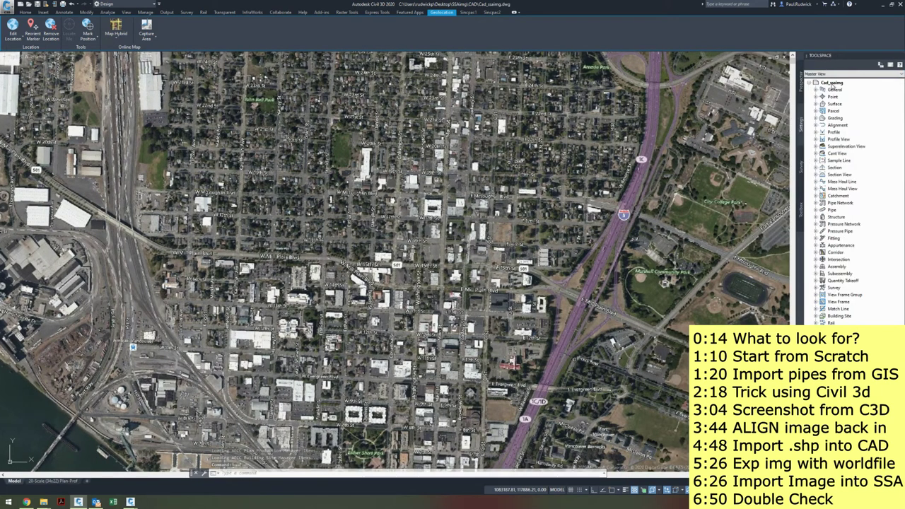
pyautogui.rightClick(832, 85)
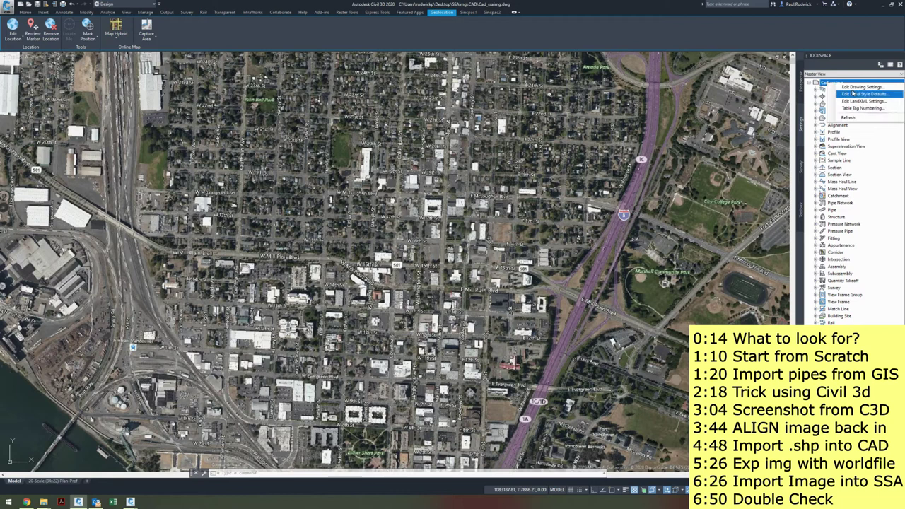
pyautogui.click(858, 86)
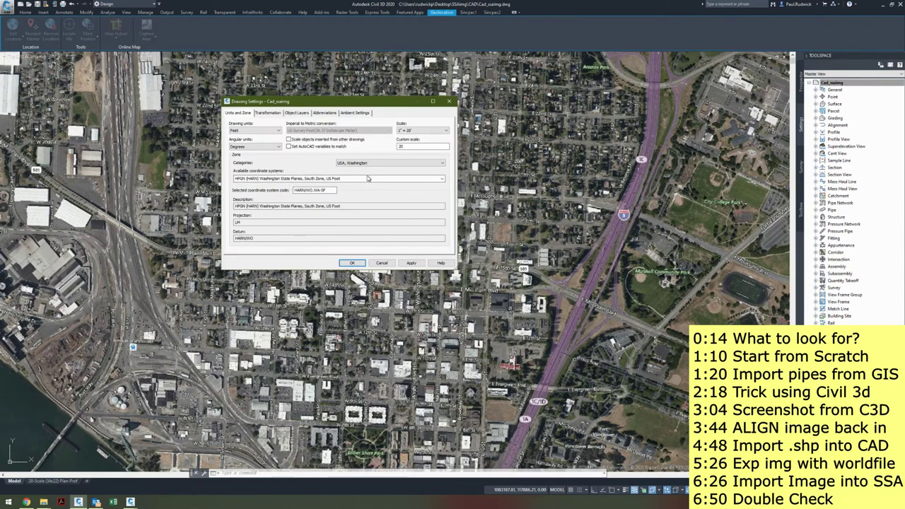
pyautogui.click(448, 102)
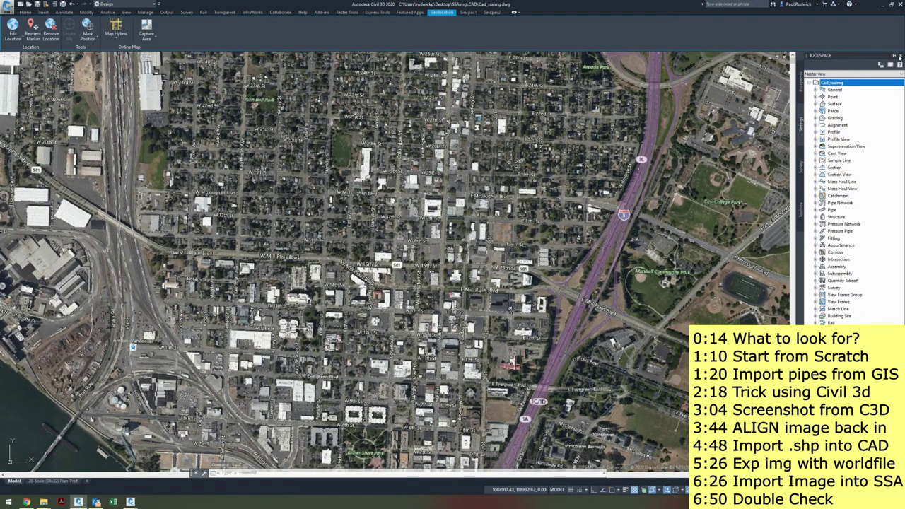
pyautogui.click(900, 57)
# Draw a reference rectangle around the Washington State University Vancouver campus on the aerial map
pyautogui.scroll(-8, 315, 184)
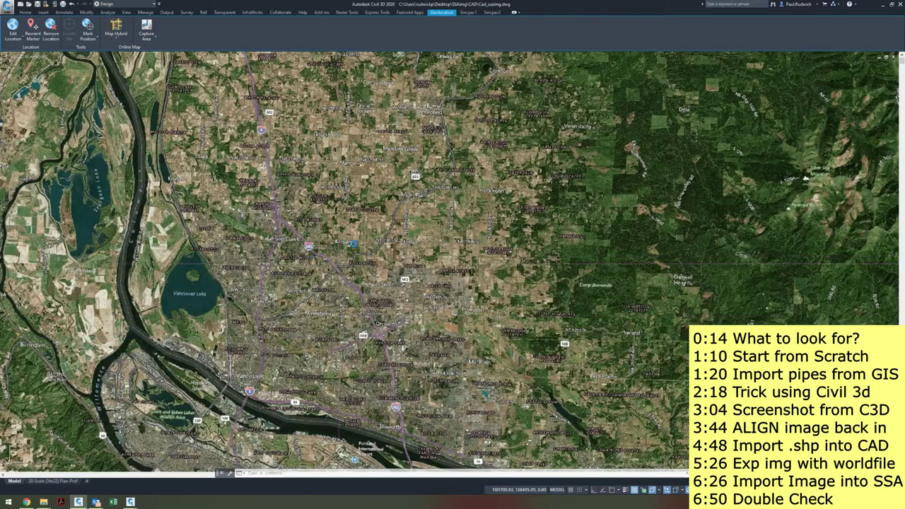
pyautogui.scroll(8, 316, 257)
pyautogui.moveTo(438, 268); pyautogui.dragTo(407, 257)
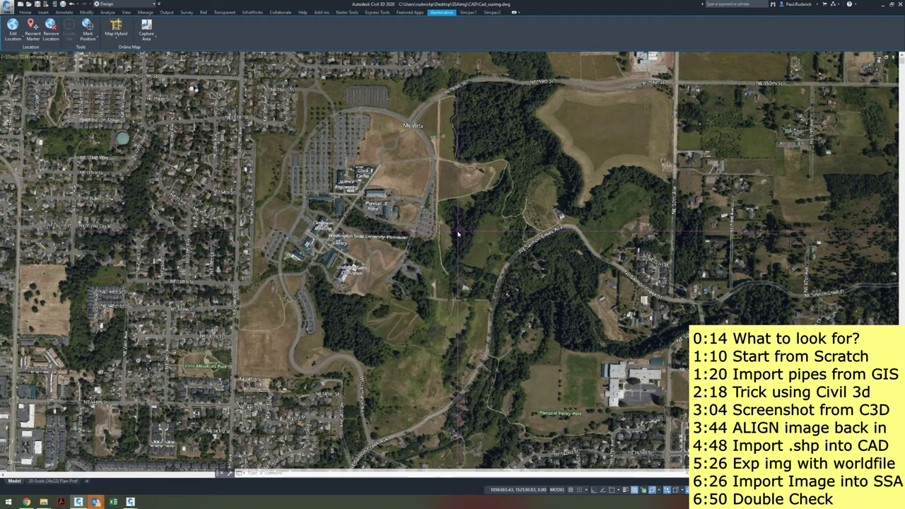
pyautogui.press('Escape')
pyautogui.press('Escape')
pyautogui.press('Escape')
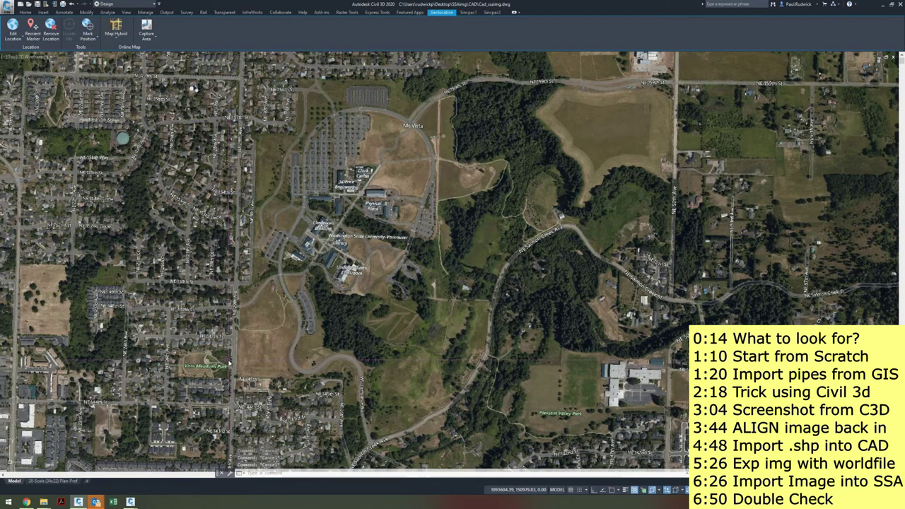
pyautogui.write('rec')
pyautogui.press('Return')
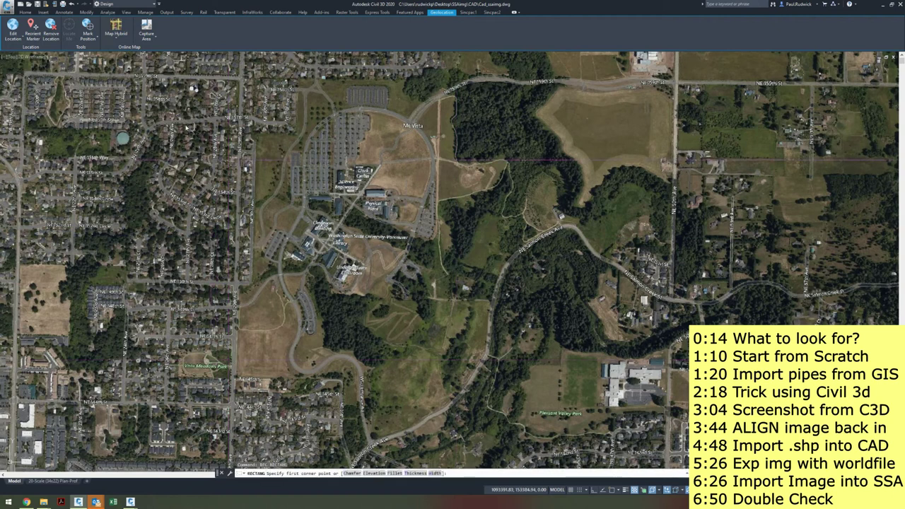
pyautogui.click(153, 86)
pyautogui.click(660, 348)
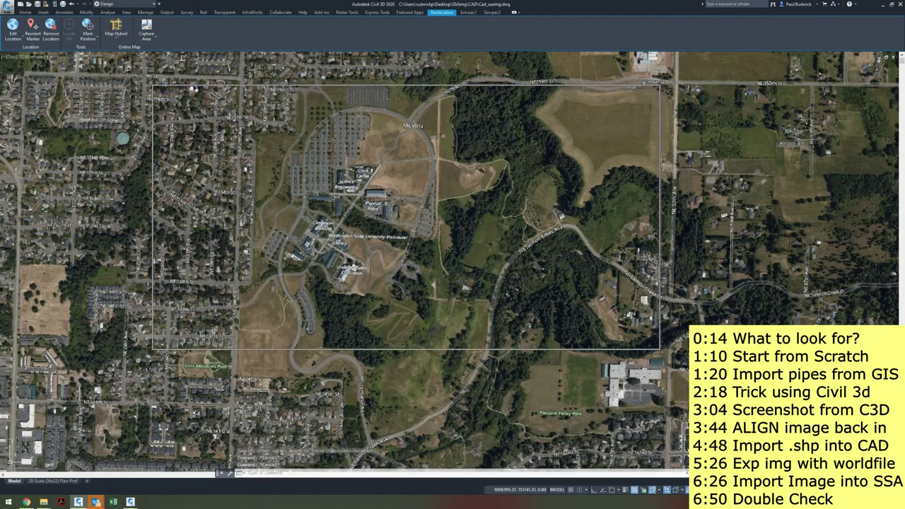
# Export the current aerial view with TIFOUT as Cad_ssaimg.tif in the CAD subfolder of SSAimg's Image Files folder
pyautogui.write('tifout')
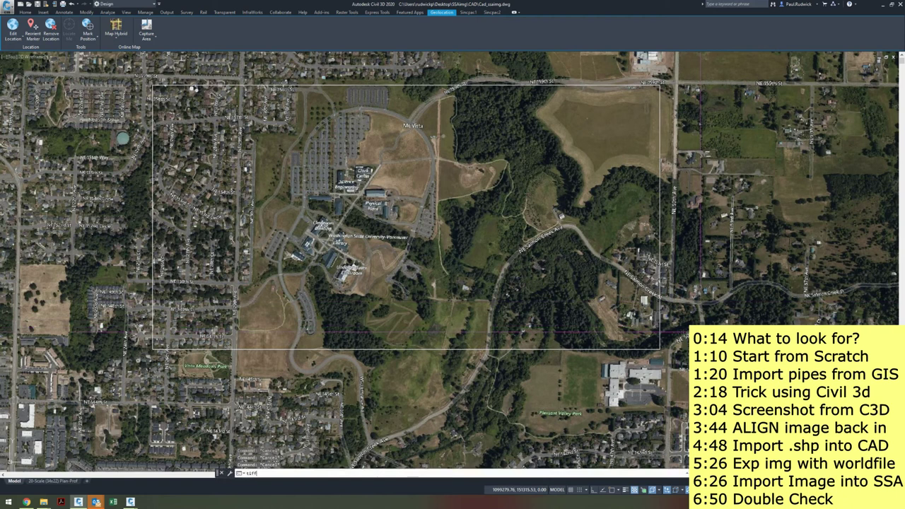
pyautogui.press('Return')
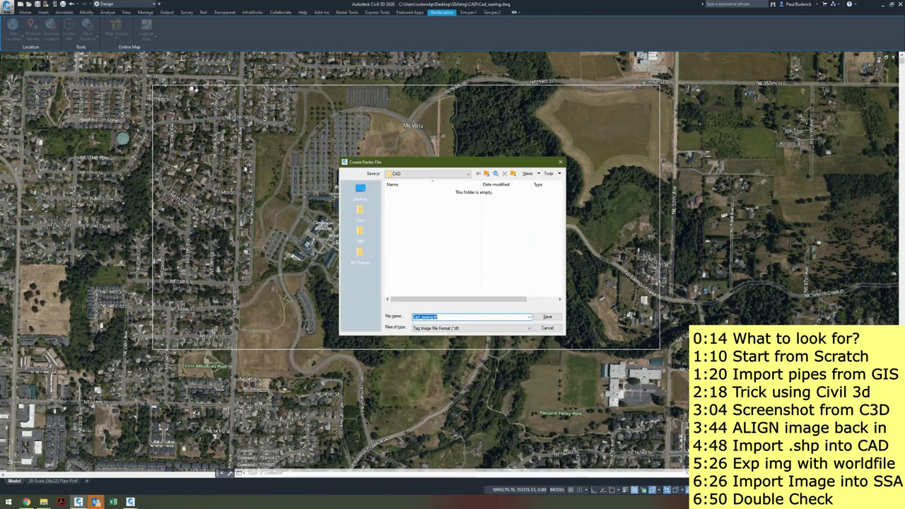
pyautogui.click(431, 174)
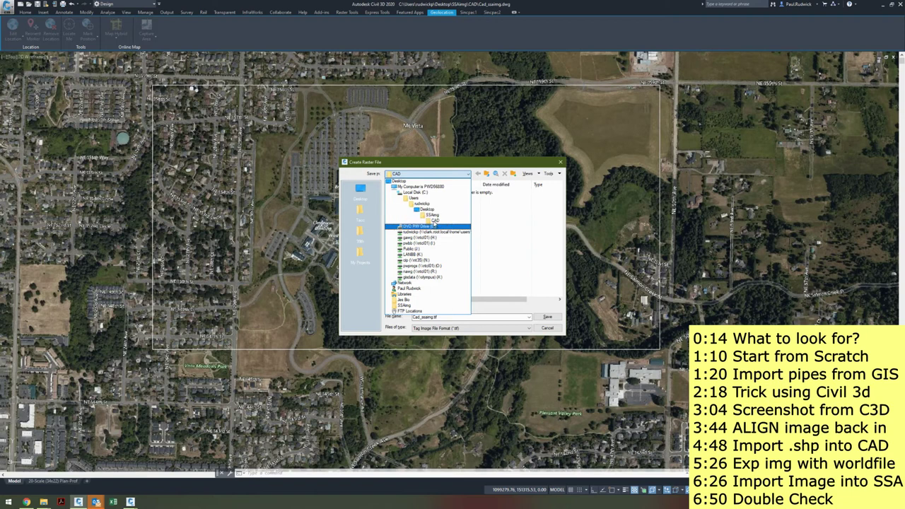
pyautogui.click(429, 214)
pyautogui.click(417, 200)
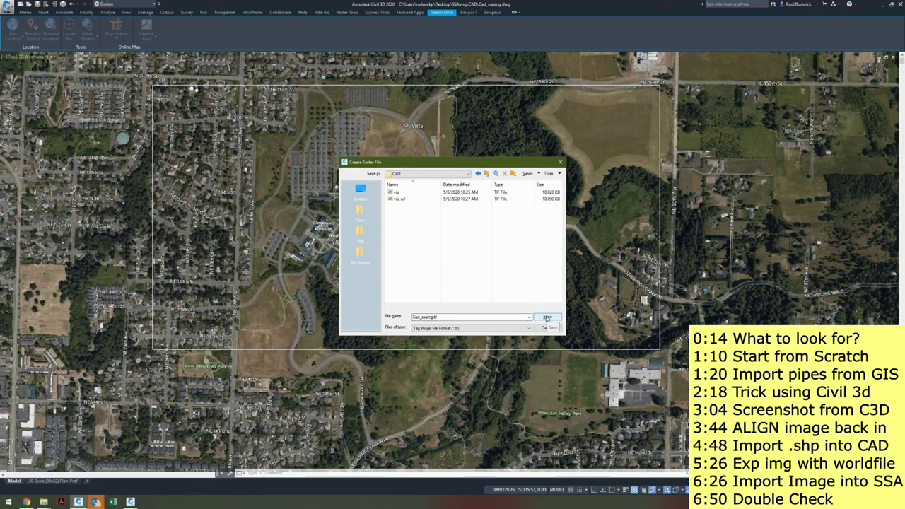
pyautogui.click(495, 332)
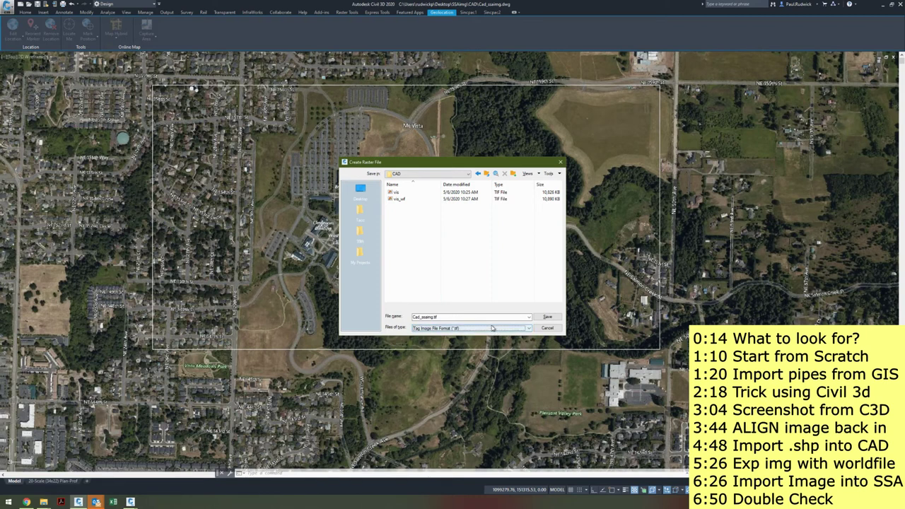
pyautogui.click(545, 317)
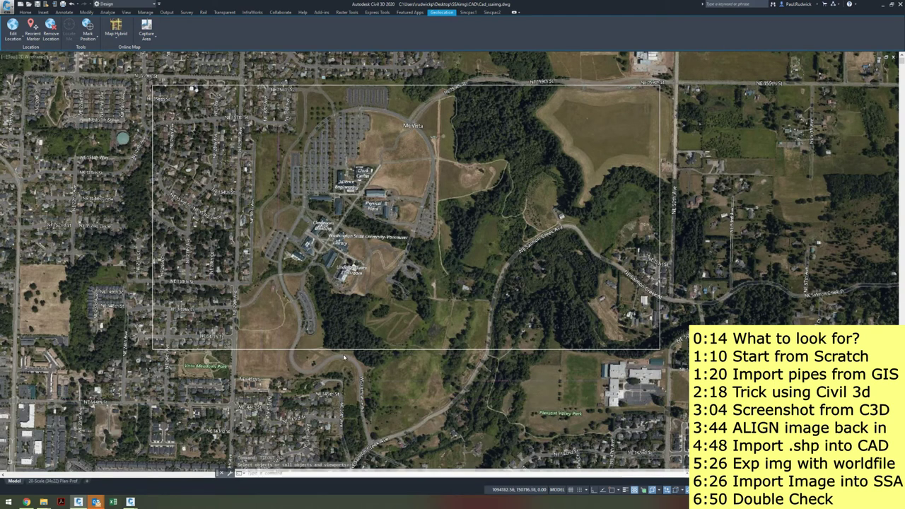
# Insert the Cad_ssaimg image from the Image Files CAD folder into the drawing, overlapping the southeast part of the reference rectangle
pyautogui.press('super+e')
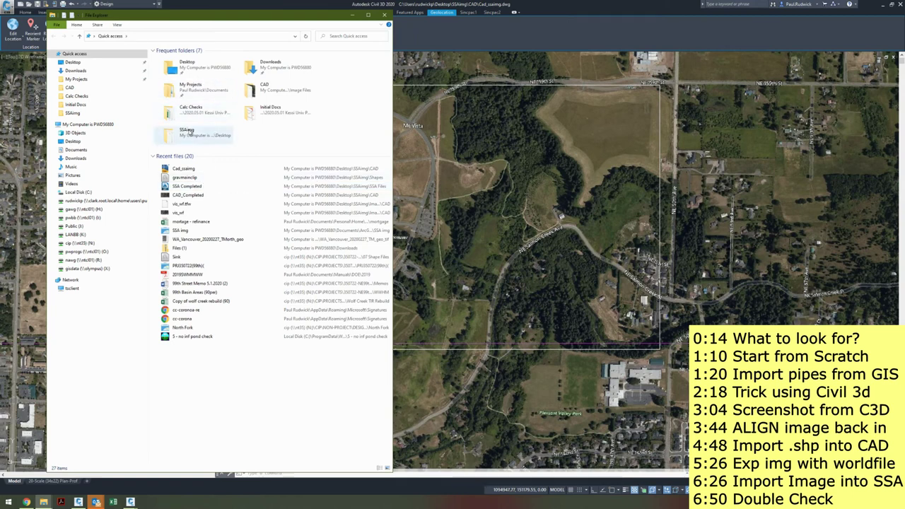
pyautogui.doubleClick(187, 132)
pyautogui.click(172, 70)
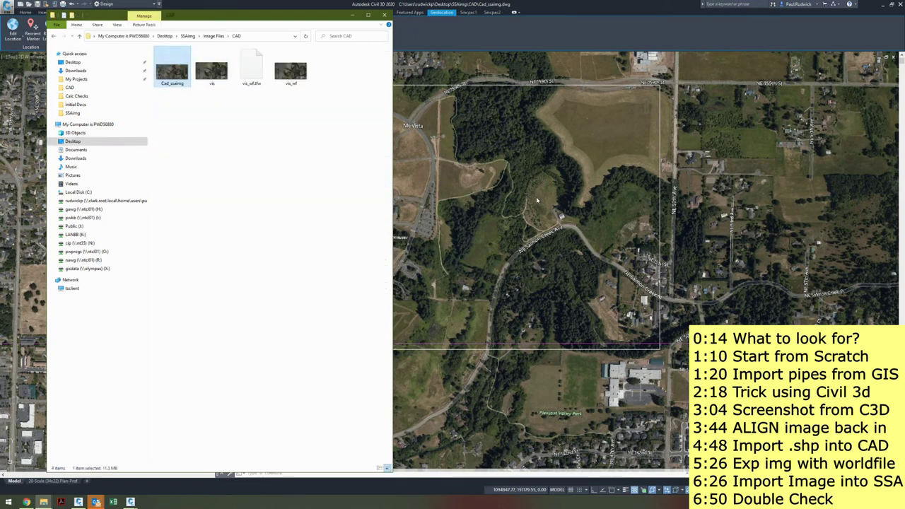
pyautogui.scroll(-2, 533, 198)
pyautogui.click(443, 321)
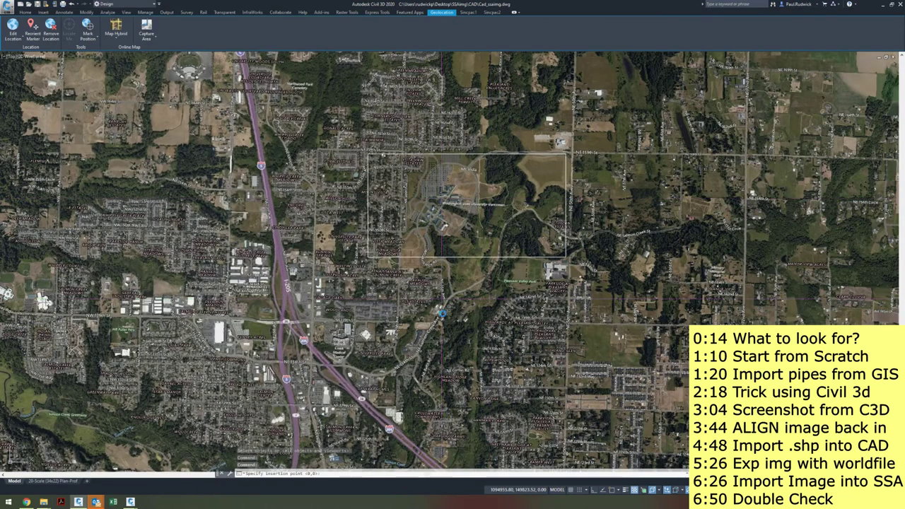
pyautogui.click(645, 223)
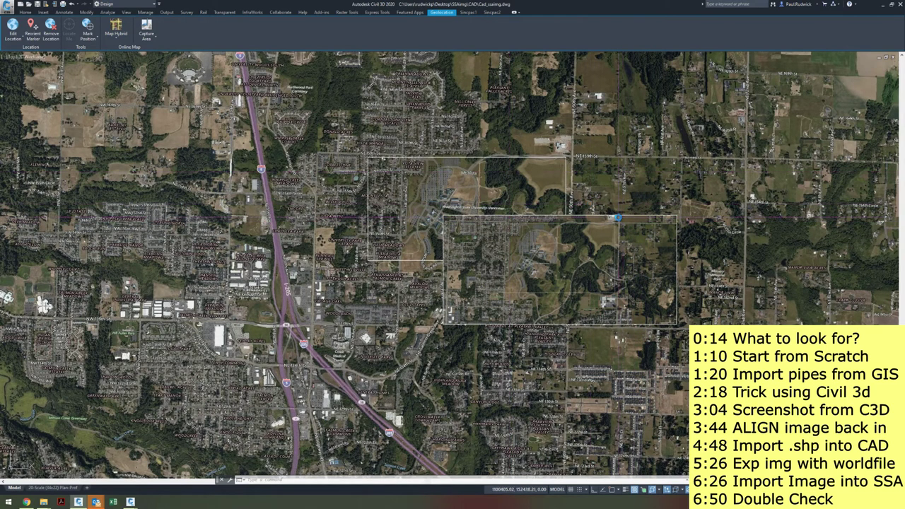
# Start aligning the inserted image, matching the lower-left corner of its pictured rectangle to the endpoint of the drawn reference rectangle
pyautogui.write('align')
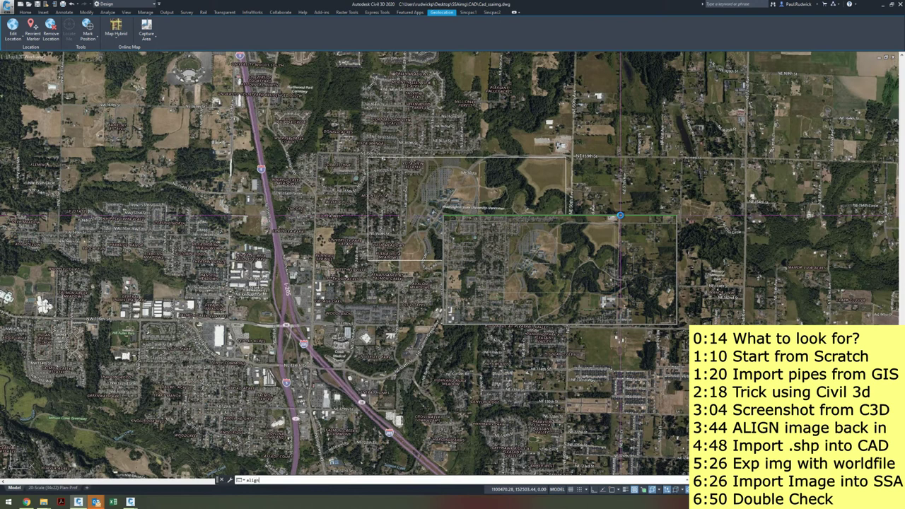
pyautogui.press('Return')
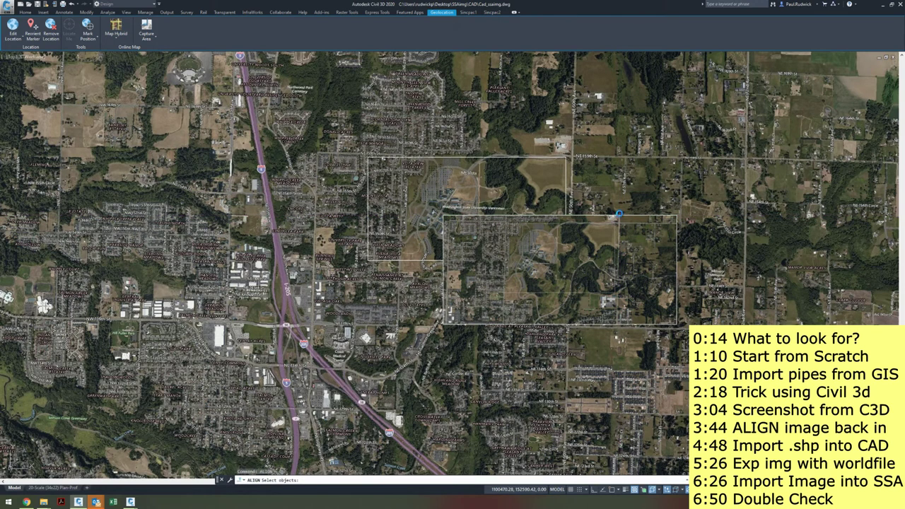
pyautogui.click(616, 215)
pyautogui.press('Return')
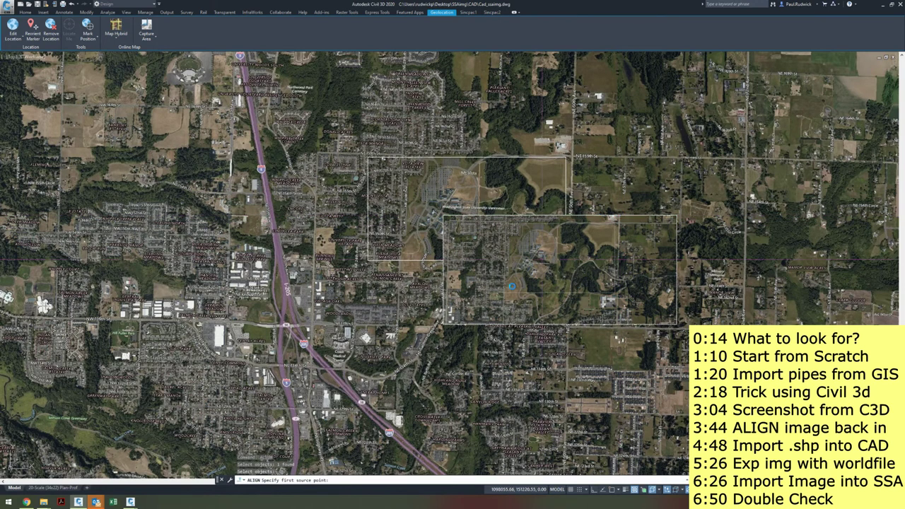
pyautogui.scroll(4, 512, 286)
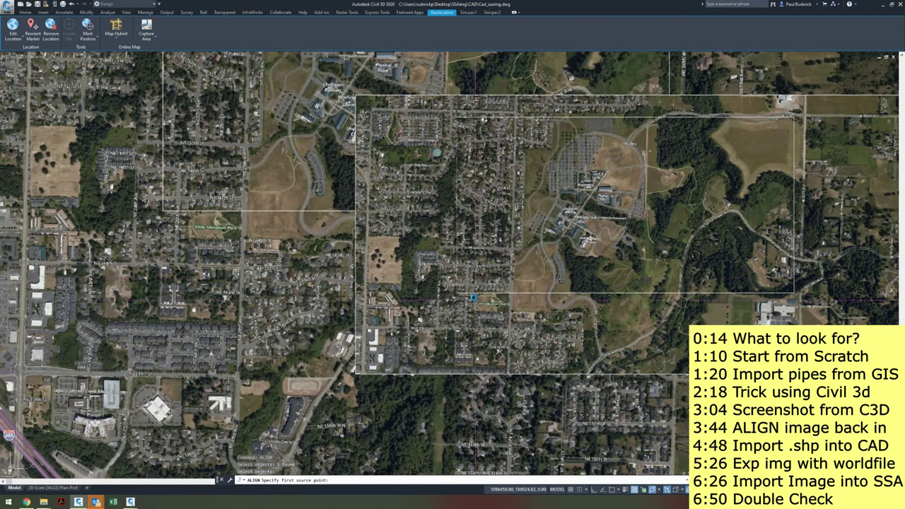
pyautogui.scroll(3, 472, 296)
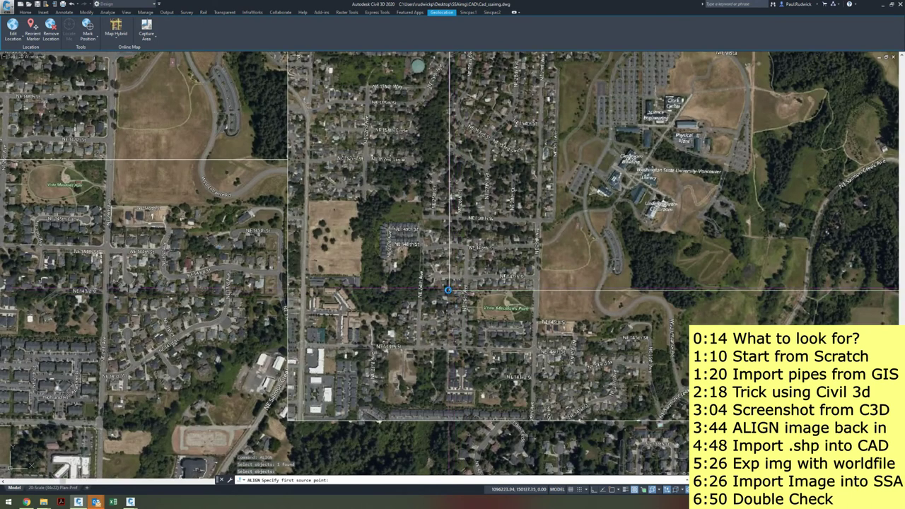
pyautogui.scroll(2, 447, 290)
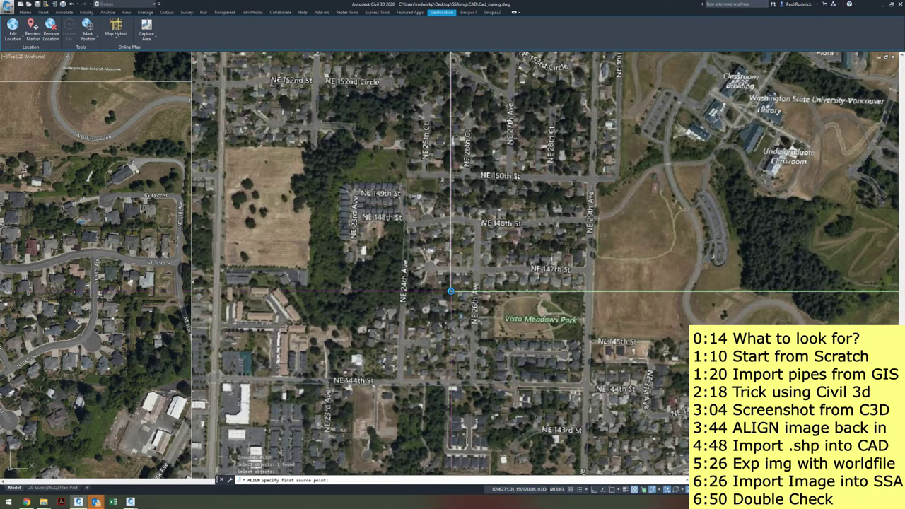
pyautogui.click(450, 290)
pyautogui.scroll(-5, 451, 290)
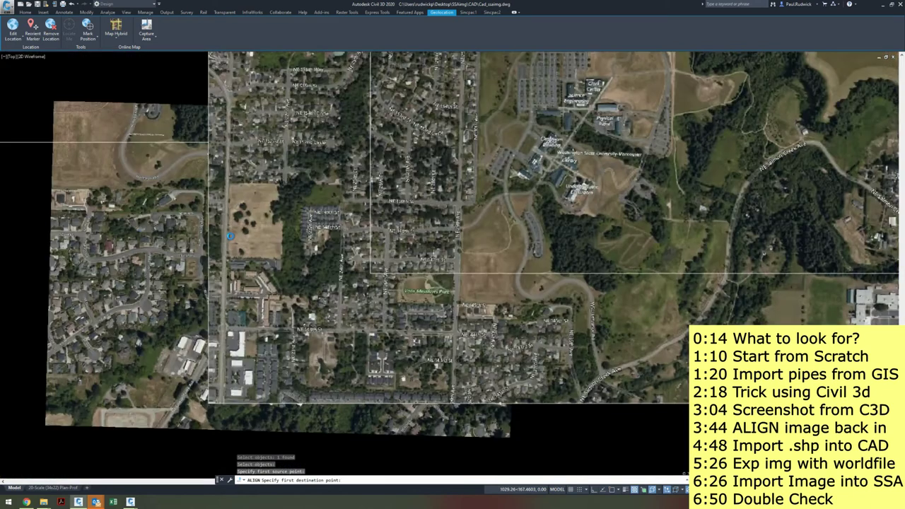
pyautogui.keyDown('shift'); pyautogui.rightClick(34, 177); pyautogui.keyUp('shift')
pyautogui.click(57, 227)
pyautogui.click(34, 183)
# Match the image's upper-right rectangle corner to the drawn rectangle's corner and scale the image to the alignment points
pyautogui.moveTo(628, 156); pyautogui.dragTo(539, 243)
pyautogui.scroll(2, 544, 195)
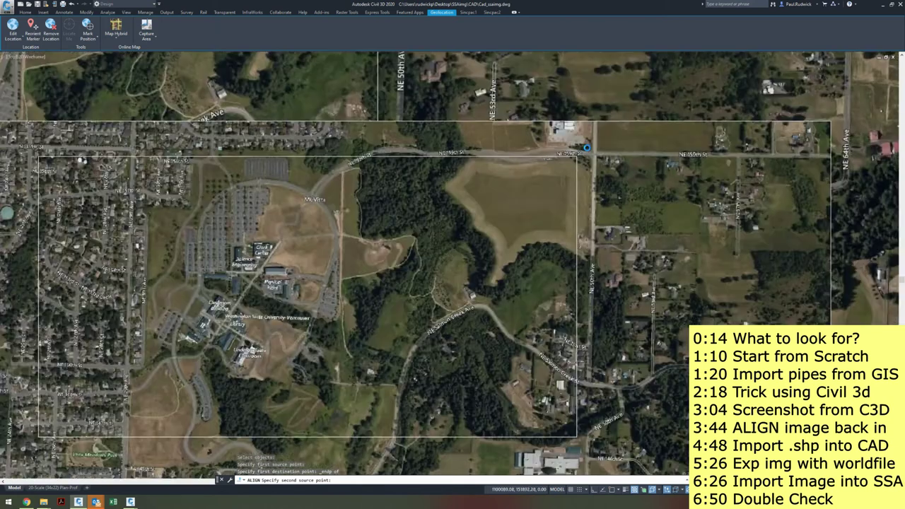
pyautogui.scroll(2, 586, 148)
pyautogui.click(604, 121)
pyautogui.scroll(-3, 604, 122)
pyautogui.scroll(-2, 528, 139)
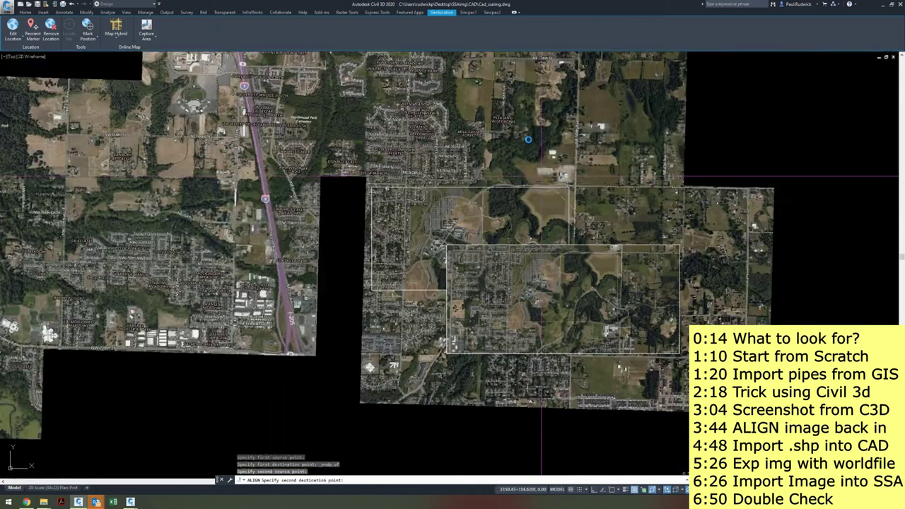
pyautogui.click(546, 185)
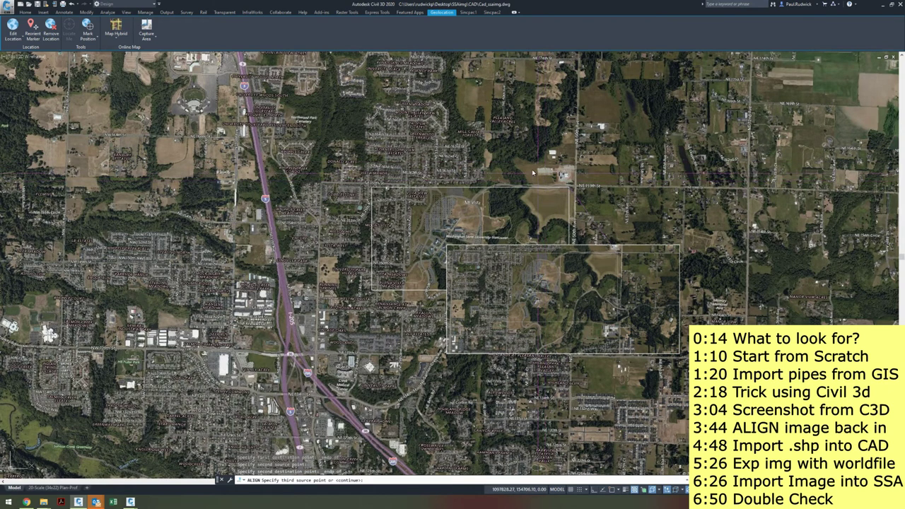
pyautogui.press('Return')
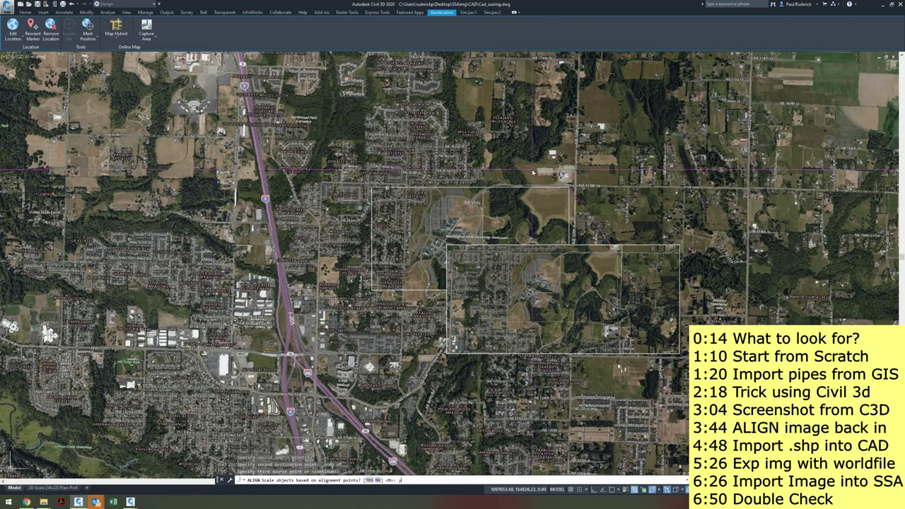
pyautogui.write('y')
pyautogui.press('Return')
pyautogui.scroll(2, 530, 175)
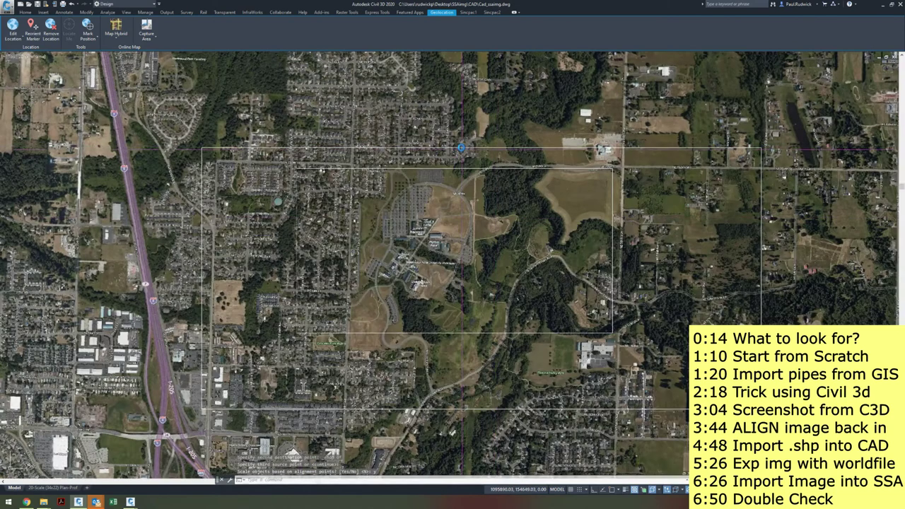
pyautogui.click(461, 146)
pyautogui.press('Escape')
pyautogui.press('Escape')
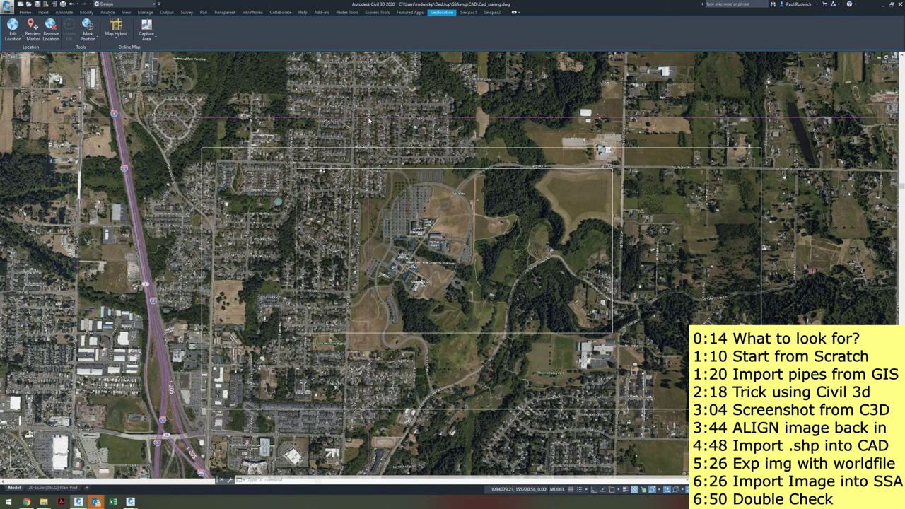
# Import the gravmainclip.shp pipe shapefile into the drawing with MAPIMPORT, using the WA83-SF input coordinate system
pyautogui.write('mpa')
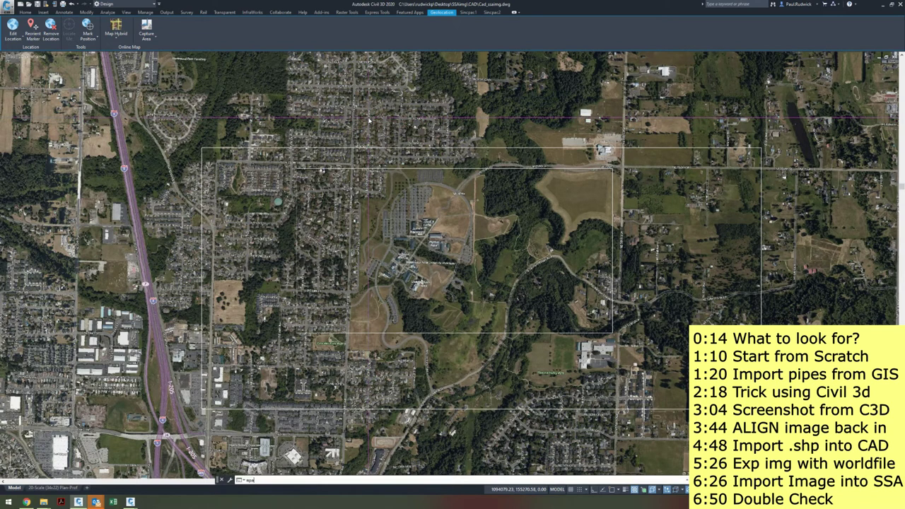
pyautogui.press('Return')
pyautogui.click(398, 152)
pyautogui.doubleClick(286, 185)
pyautogui.doubleClick(278, 171)
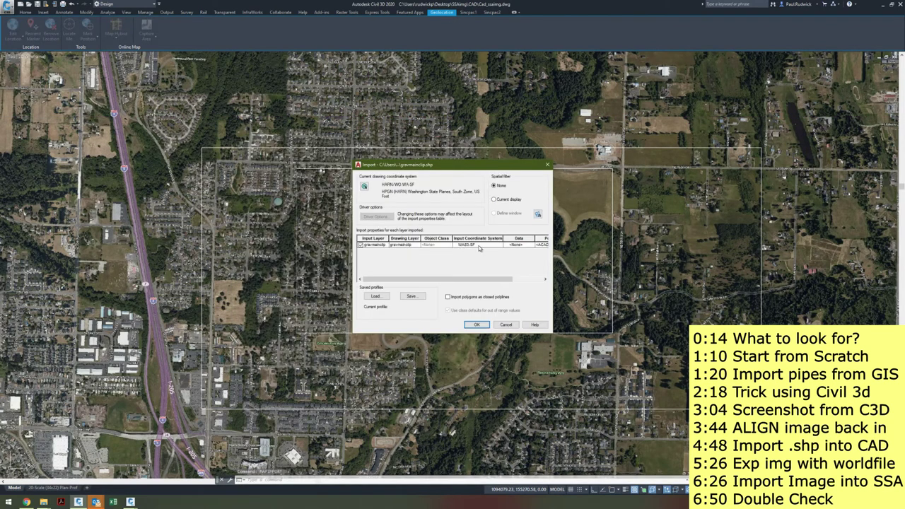
pyautogui.click(476, 323)
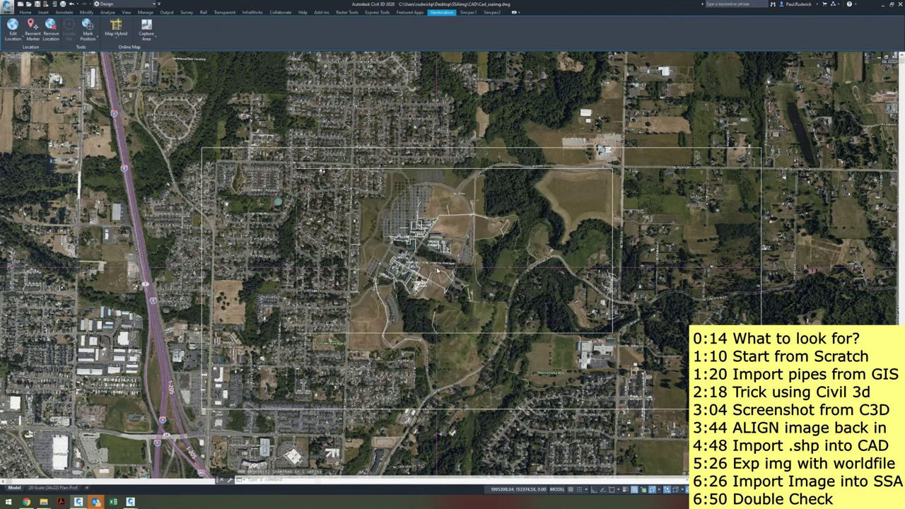
# Compare the imported pipes with the new and completed Storm and Sanitary Analysis projects, and return to Civil 3D
pyautogui.scroll(4, 438, 271)
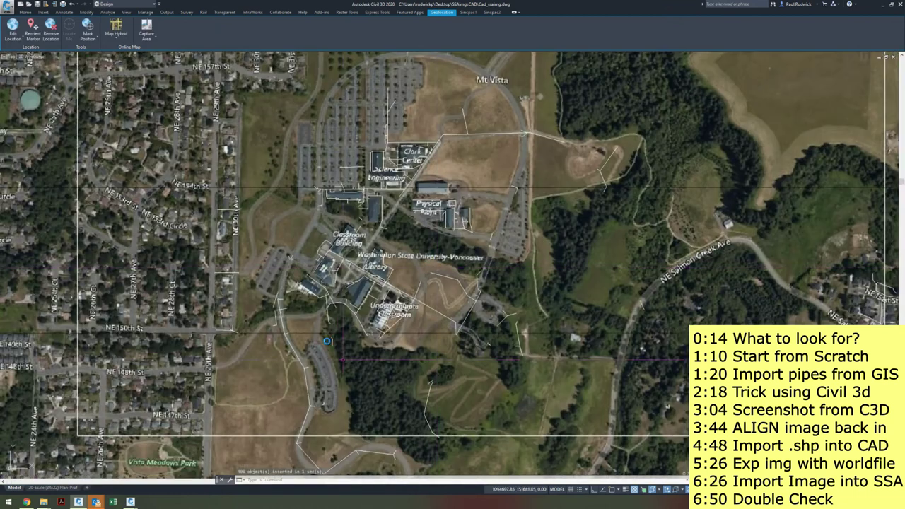
pyautogui.moveTo(366, 339); pyautogui.dragTo(344, 293)
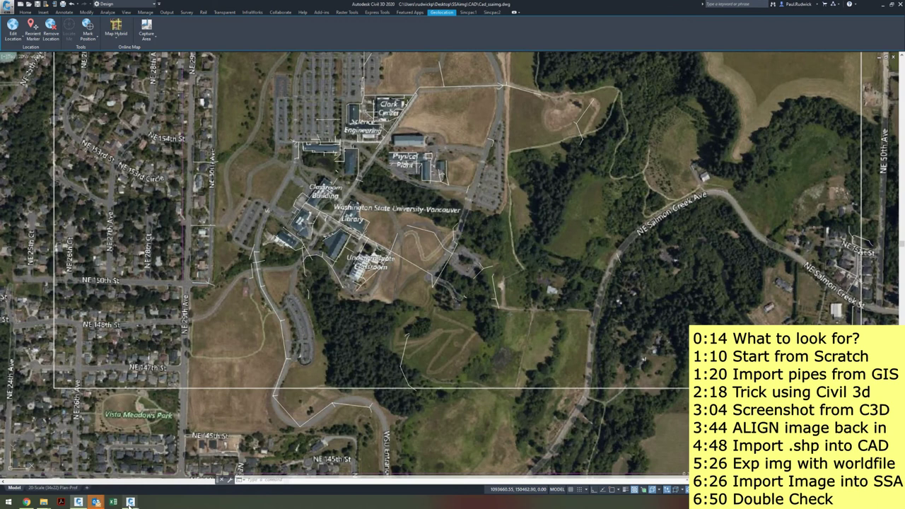
pyautogui.moveTo(130, 502)
pyautogui.click(169, 467)
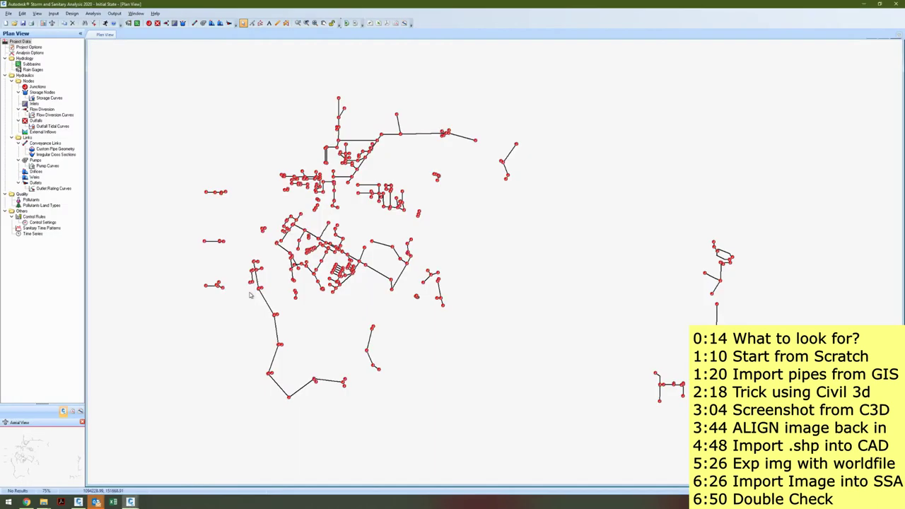
pyautogui.click(91, 463)
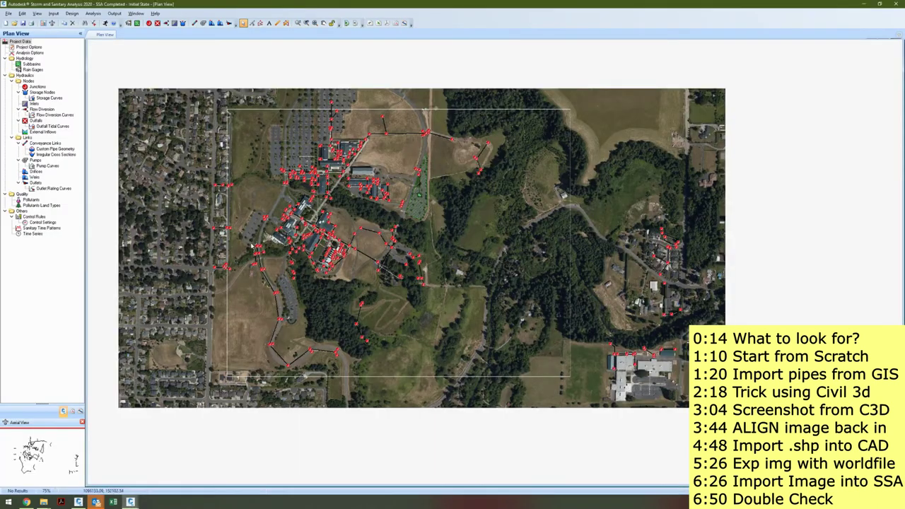
pyautogui.click(862, 5)
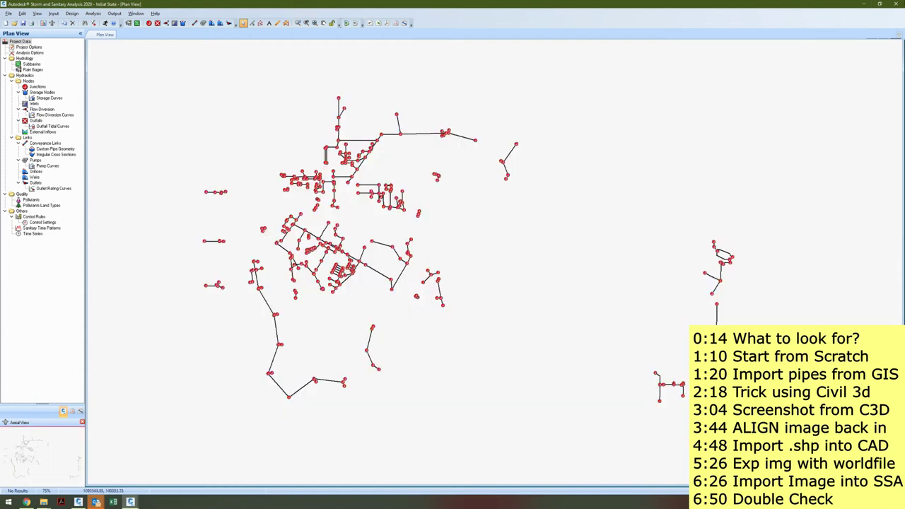
pyautogui.click(863, 7)
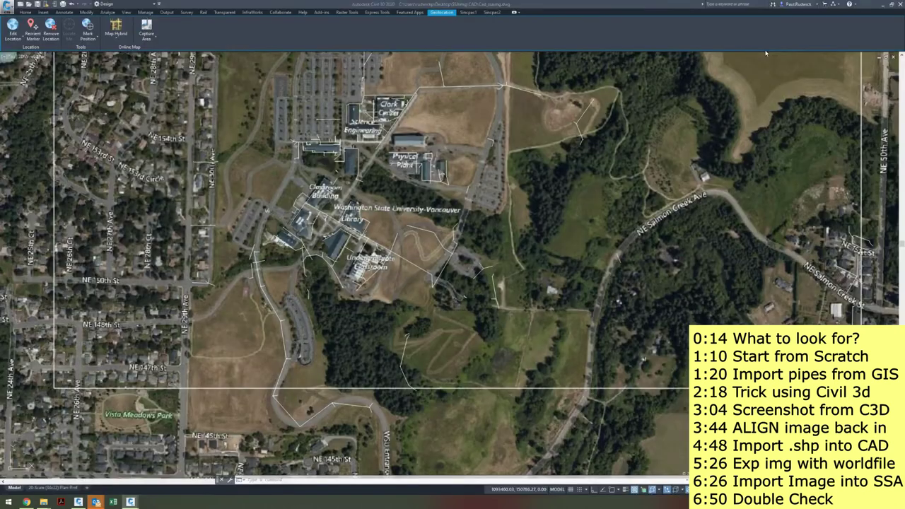
# Start exporting the aligned aerial image with IEXPORT as a TIFF named Cad_ssaimgwf in the CAD folder
pyautogui.scroll(-4, 304, 243)
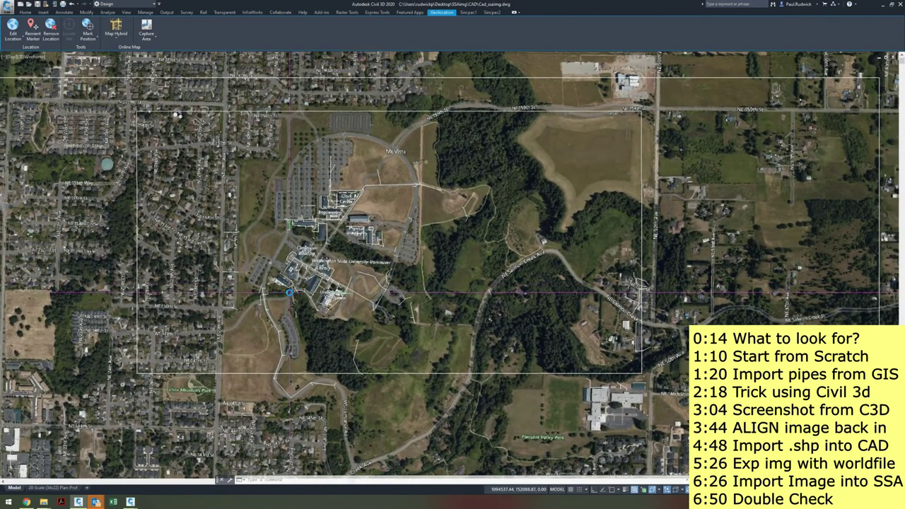
pyautogui.press('Escape')
pyautogui.press('Escape')
pyautogui.moveTo(311, 258); pyautogui.dragTo(345, 276)
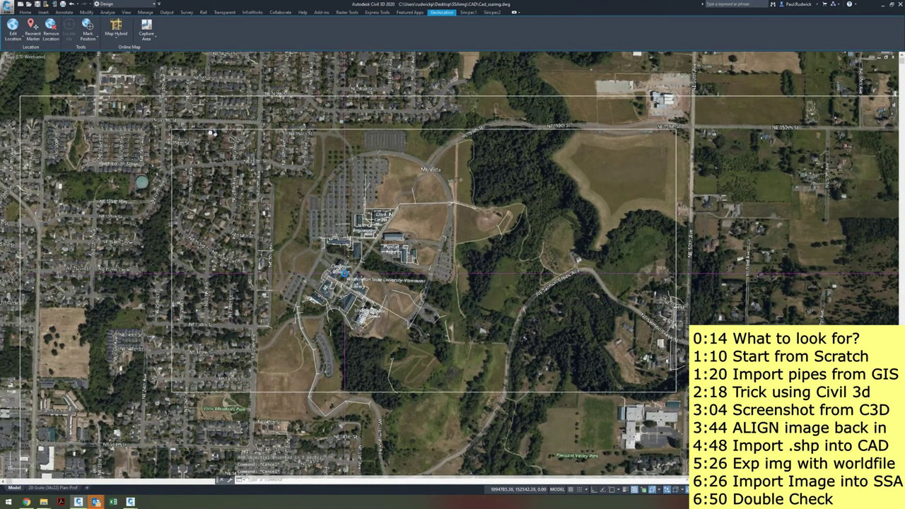
pyautogui.write('i')
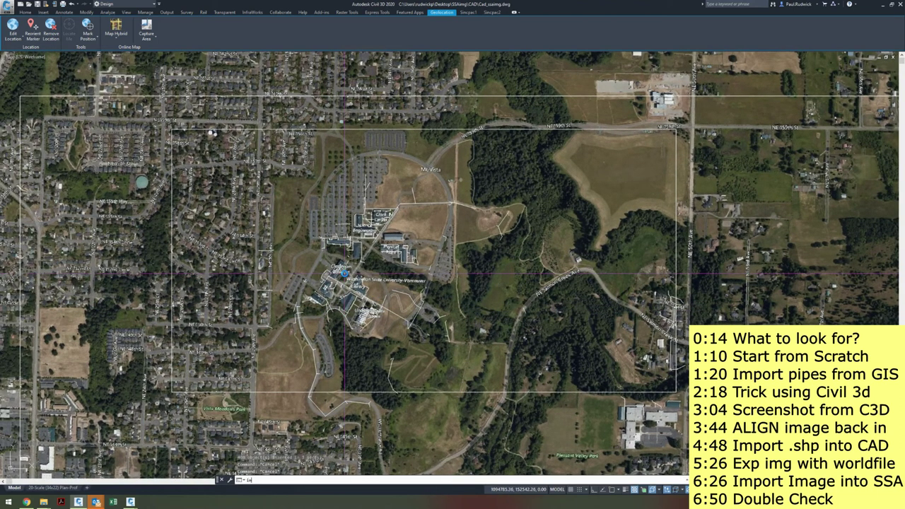
pyautogui.write('export')
pyautogui.press('Return')
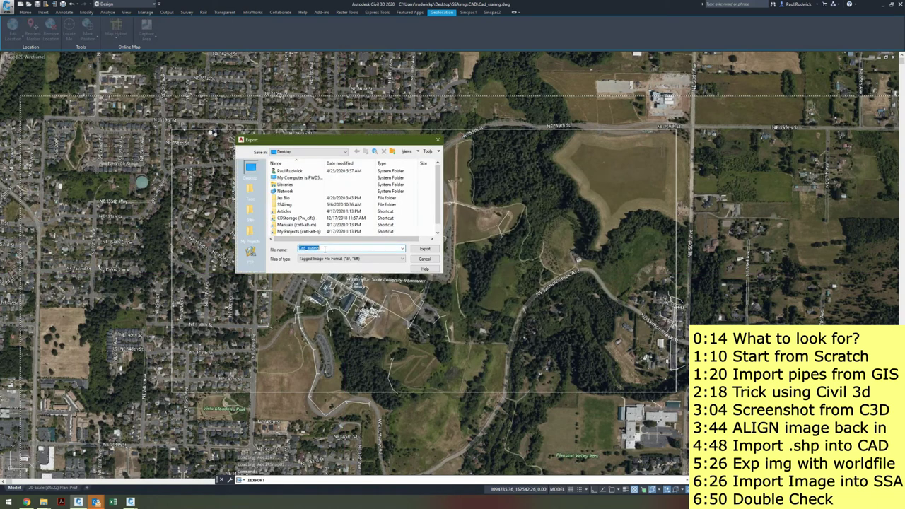
pyautogui.doubleClick(295, 205)
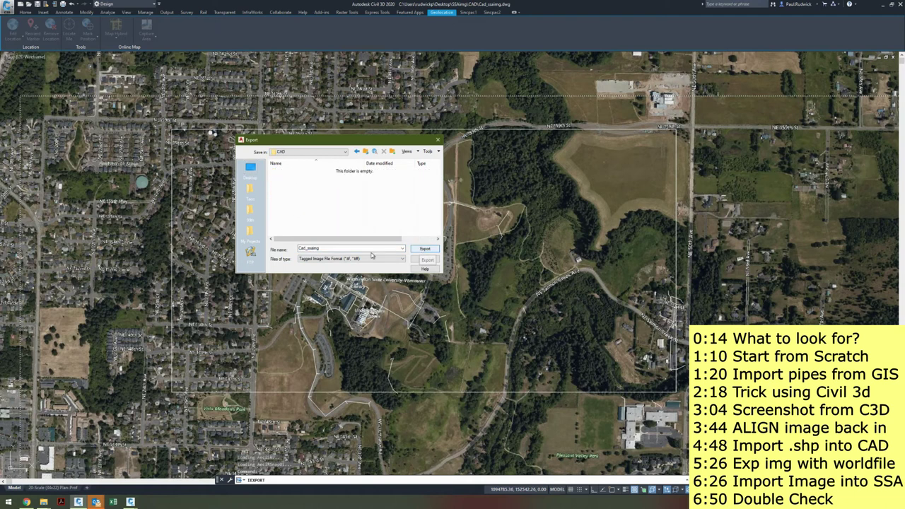
pyautogui.doubleClick(345, 249)
pyautogui.click(345, 249)
pyautogui.write('wf')
pyautogui.click(424, 250)
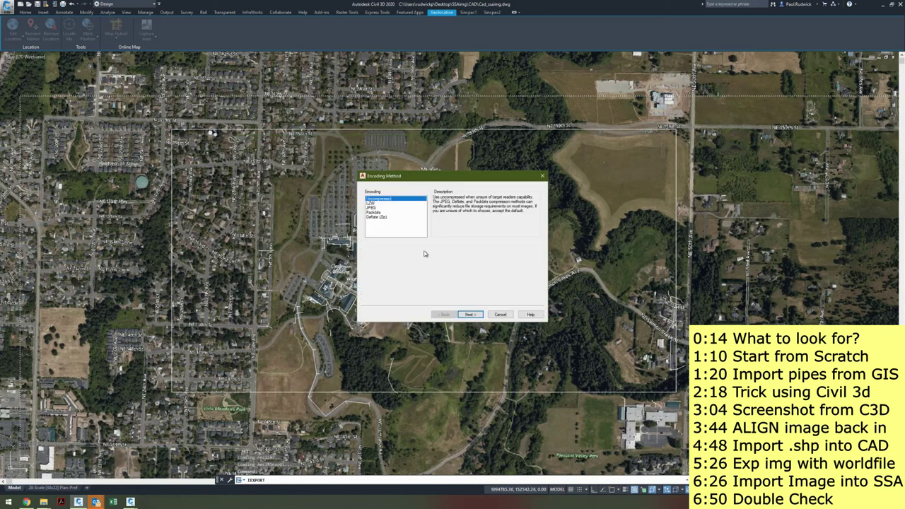
# Switch to Storm and Sanitary Analysis to look over the project's input options, and return to the image export
pyautogui.click(130, 504)
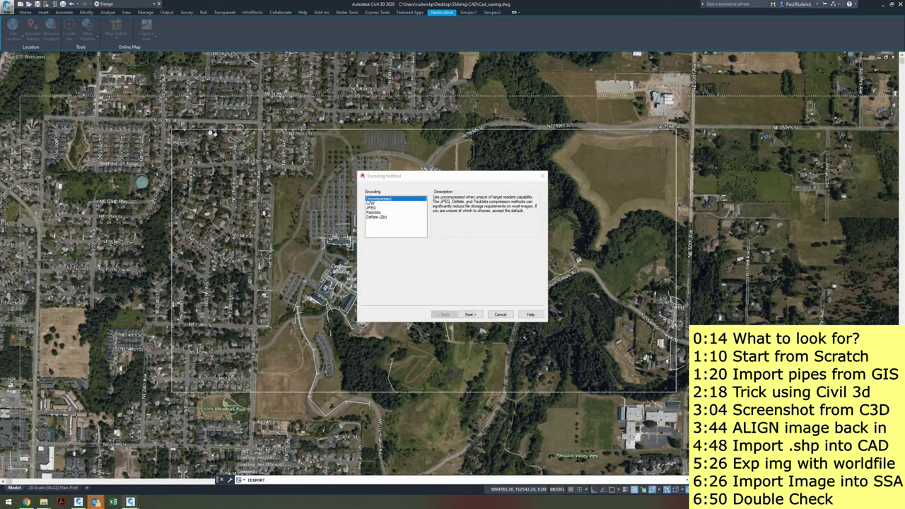
pyautogui.moveTo(130, 502)
pyautogui.click(141, 470)
pyautogui.click(54, 13)
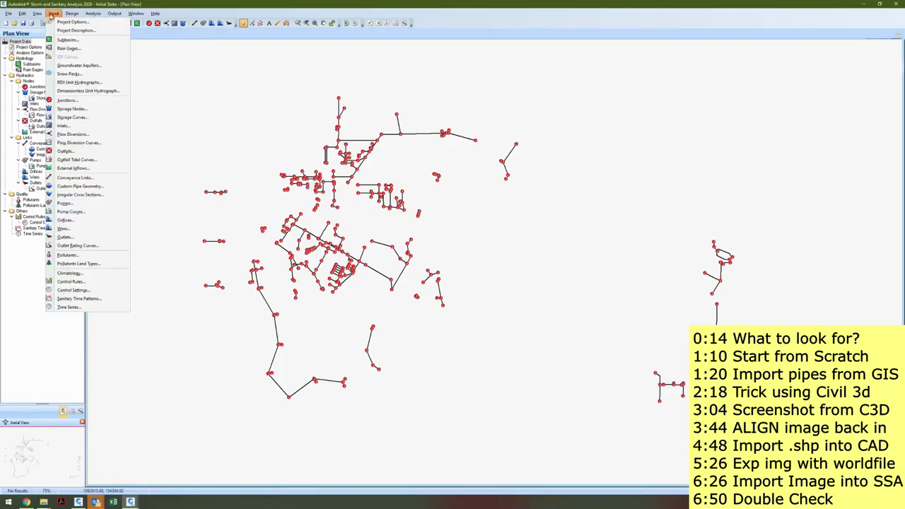
pyautogui.press('Escape')
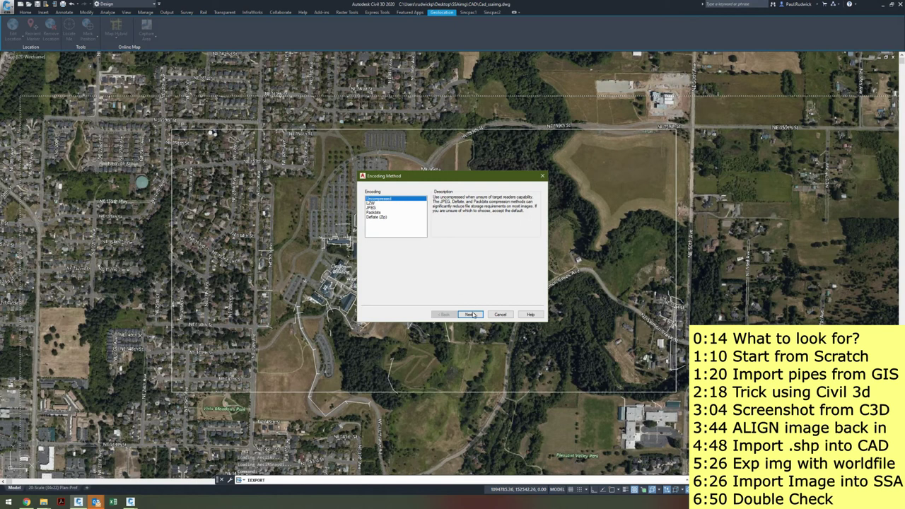
# Finish the image export with uncompressed encoding, stripped organization, rotation included in the correlation, and a World File output
pyautogui.click(470, 313)
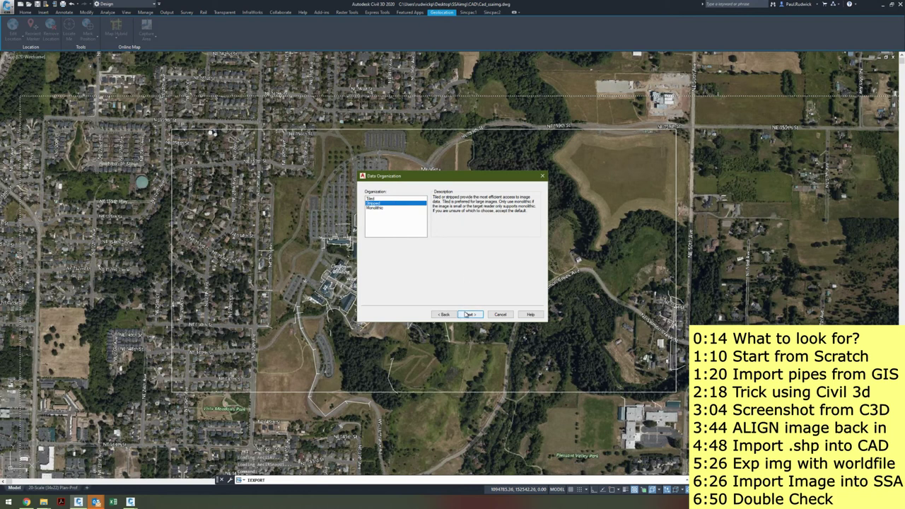
pyautogui.click(468, 314)
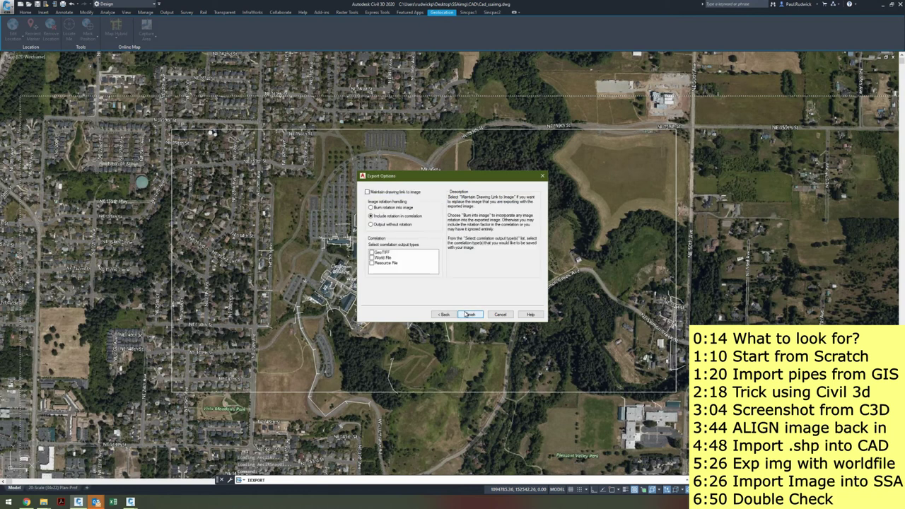
pyautogui.click(378, 260)
pyautogui.click(372, 259)
pyautogui.click(472, 314)
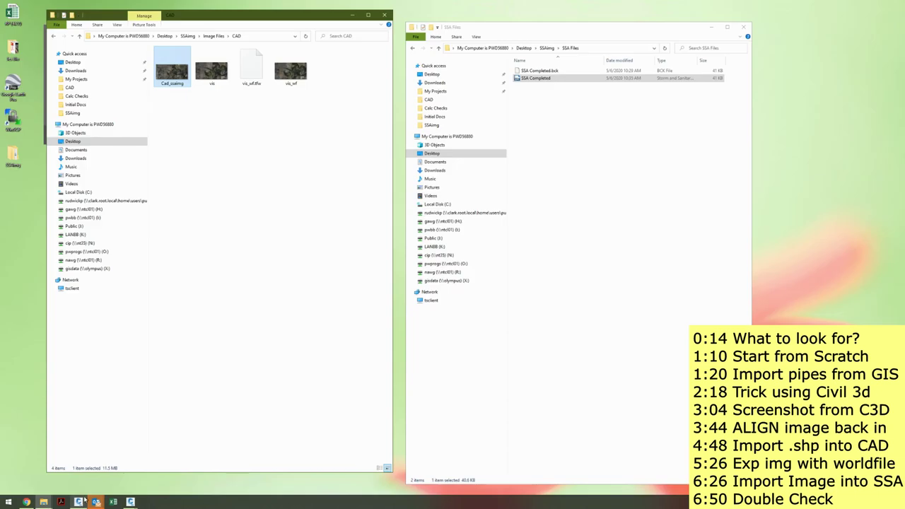
# Switch to Storm and Sanitary Analysis and load Cad_ssaimgwf.tif as the background image in the Layer Manager
pyautogui.click(83, 499)
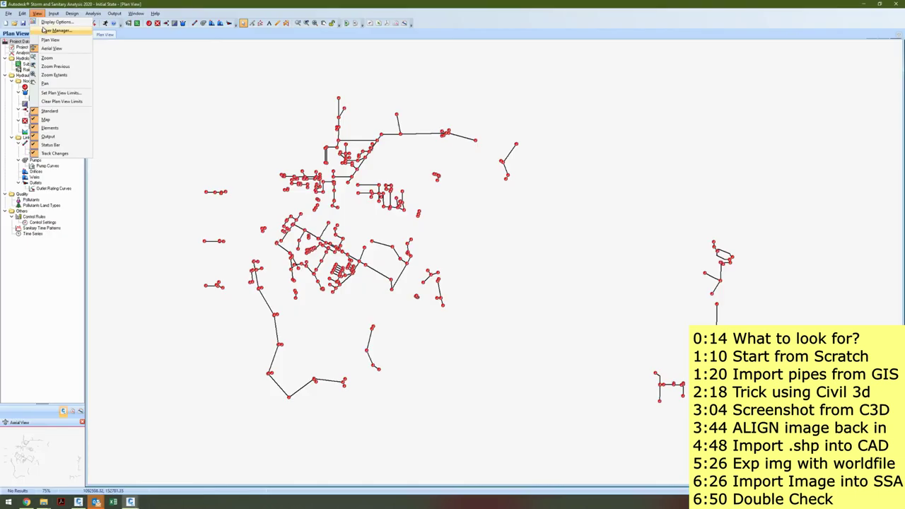
pyautogui.click(55, 30)
pyautogui.click(501, 219)
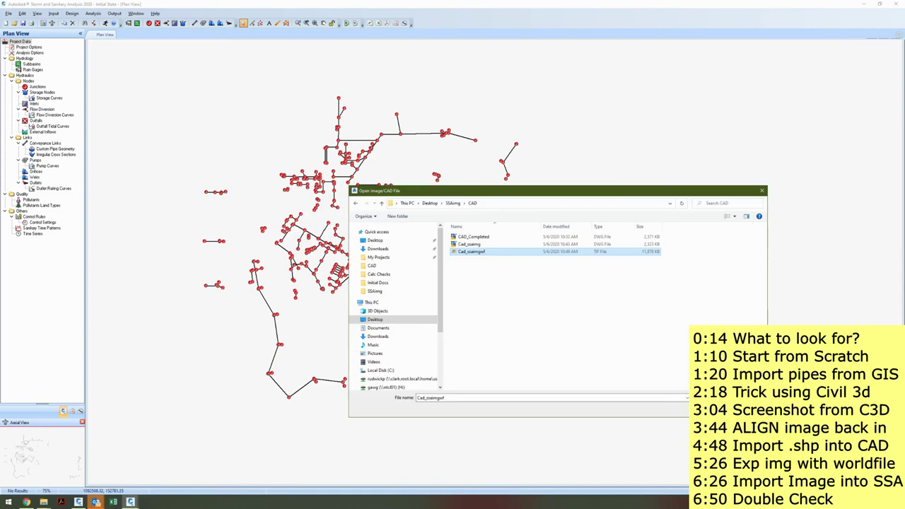
pyautogui.click(709, 408)
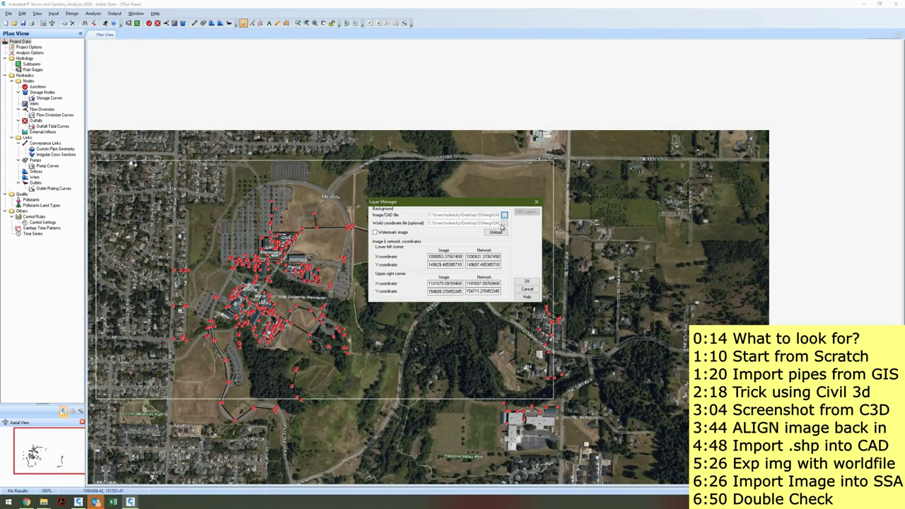
# Check the CAD folder for the exported Cad_ssaimgwf.tfw world coordinate file
pyautogui.click(503, 223)
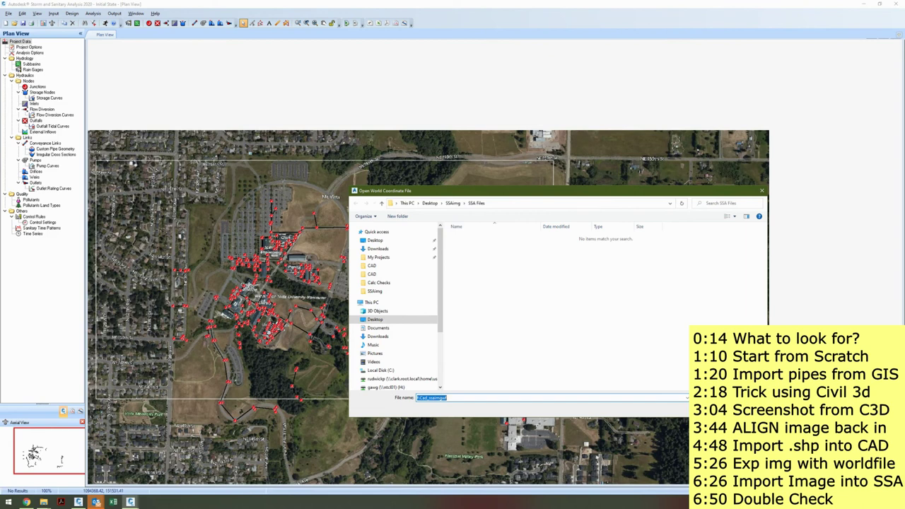
pyautogui.press('Return')
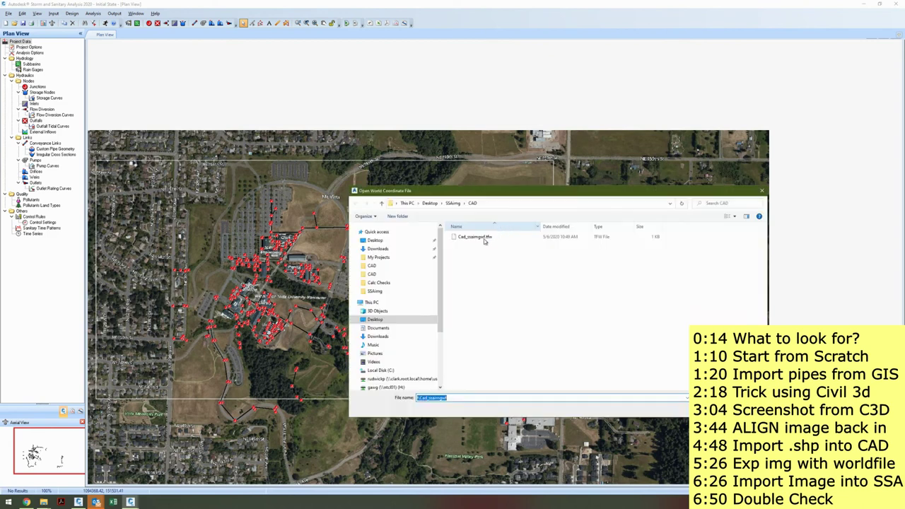
pyautogui.click(761, 191)
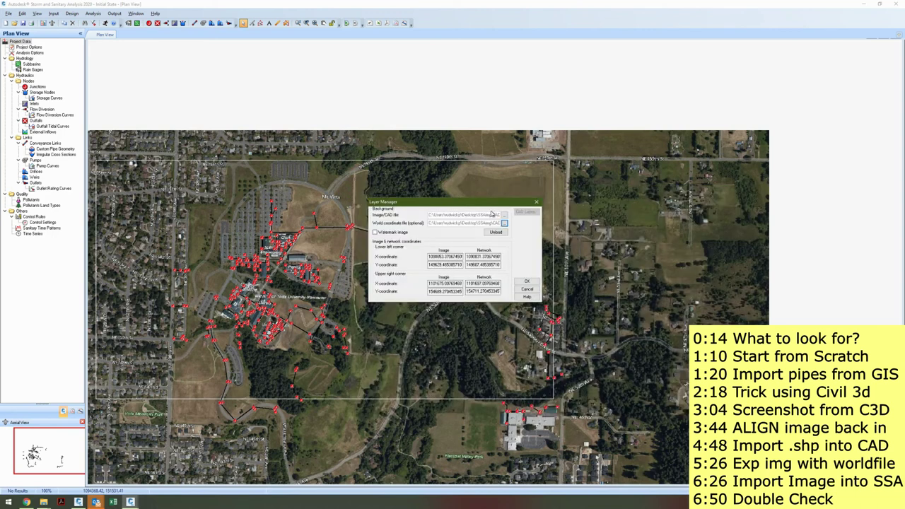
# Reselect Cad_ssaimgwf.tif as the background image and apply the Layer Manager settings with its world coordinate file
pyautogui.click(505, 214)
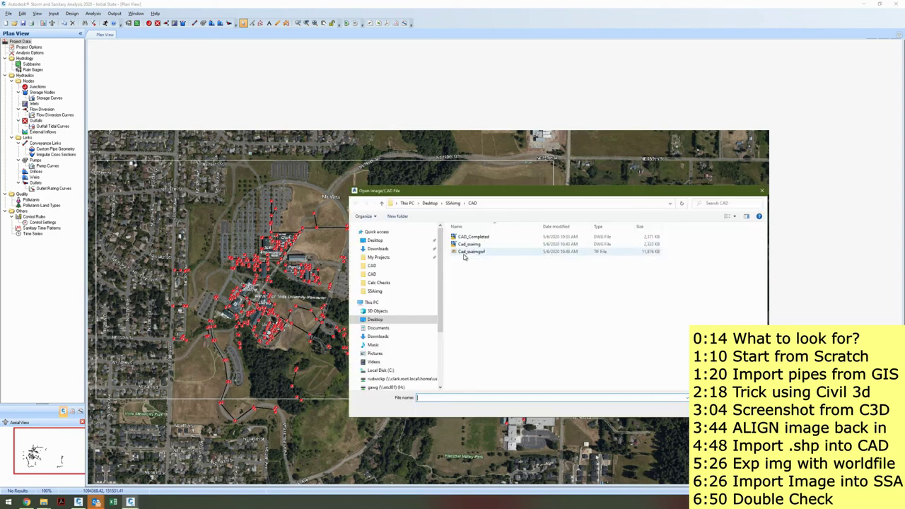
pyautogui.click(471, 252)
pyautogui.click(711, 410)
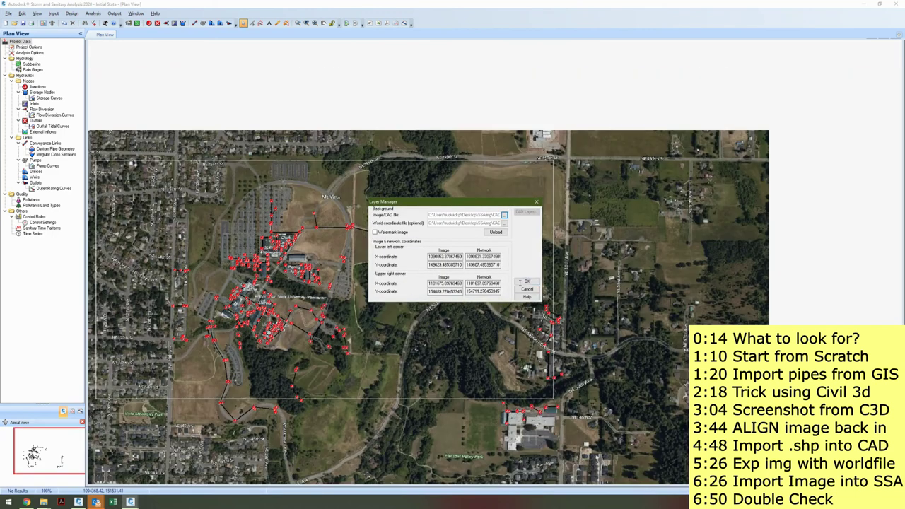
pyautogui.click(526, 281)
pyautogui.click(526, 281)
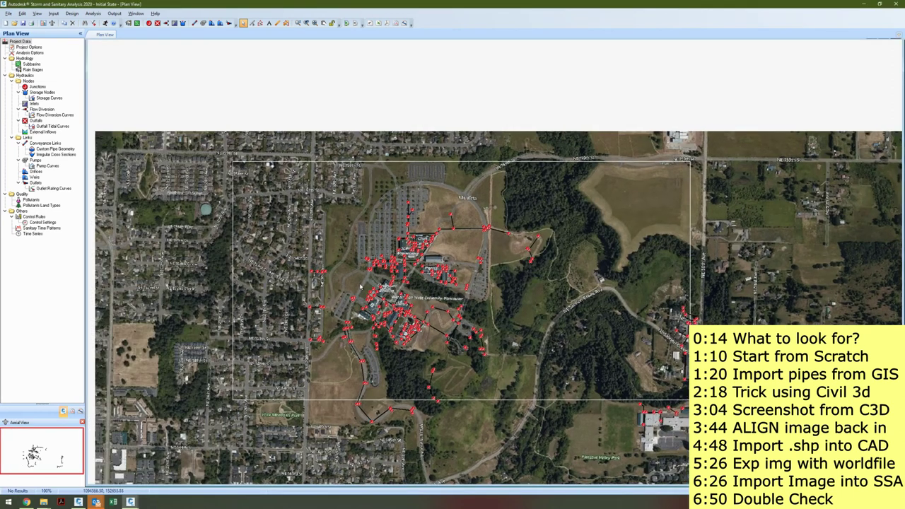
# Measure the length of the long east-west pipe run northeast of Clark Center to the junction by the road
pyautogui.scroll(2, 442, 349)
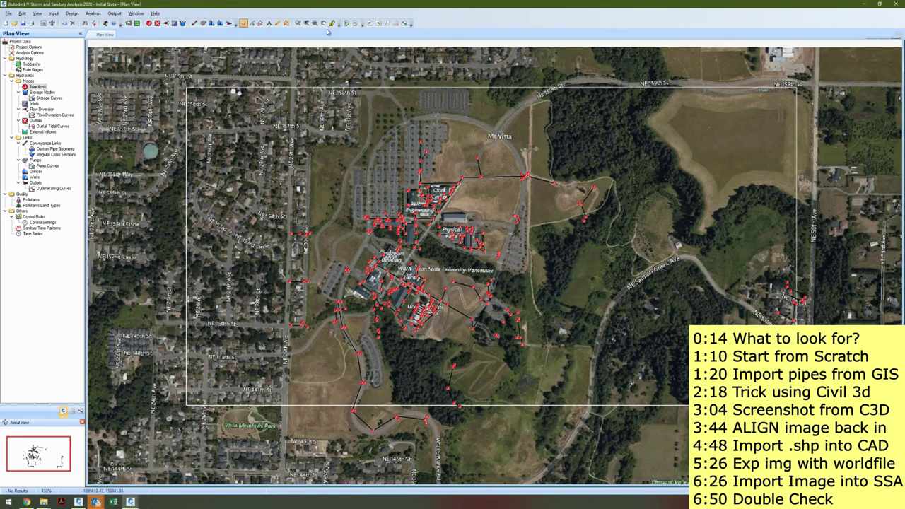
pyautogui.click(277, 24)
pyautogui.scroll(1, 523, 177)
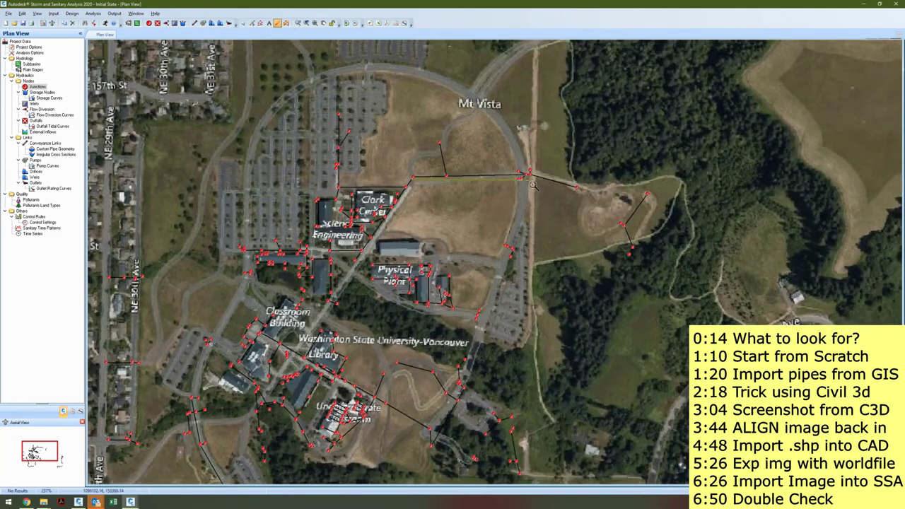
pyautogui.scroll(1, 527, 178)
pyautogui.click(531, 174)
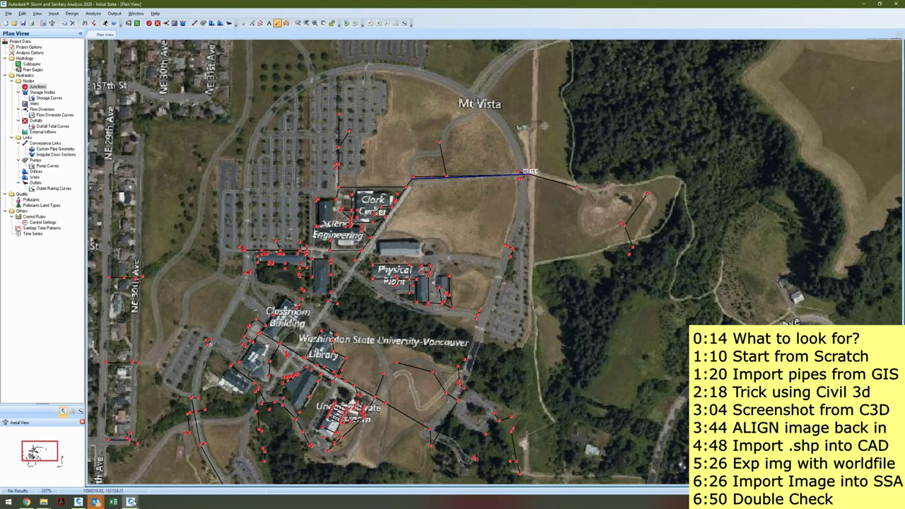
# Switch to Civil 3D and measure the same east-west pipe run with the DIST command
pyautogui.click(78, 502)
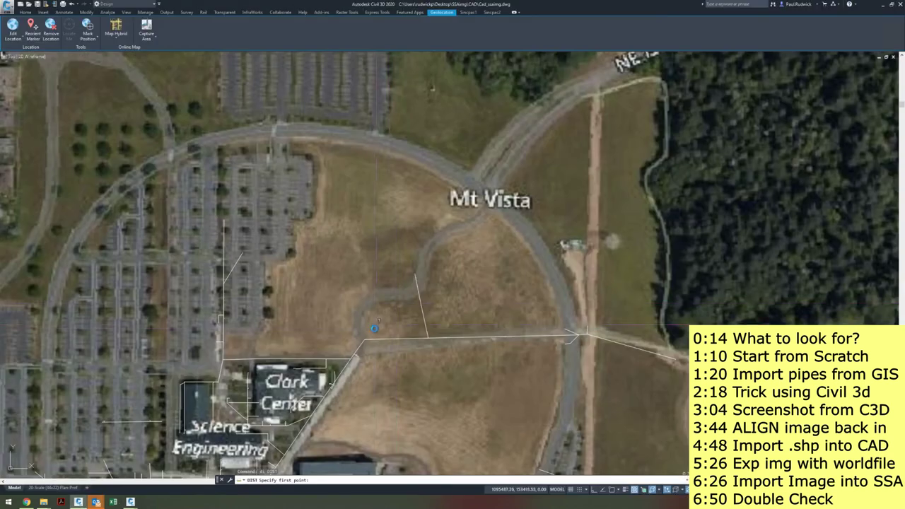
pyautogui.click(365, 340)
pyautogui.click(589, 333)
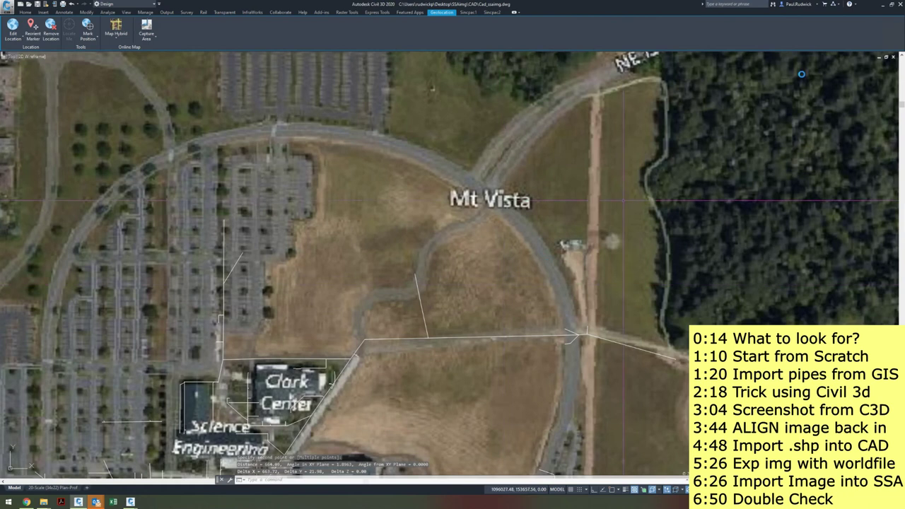
# Return to Storm and Sanitary Analysis and examine how the southern pipes line up with the roads in the aerial
pyautogui.click(882, 4)
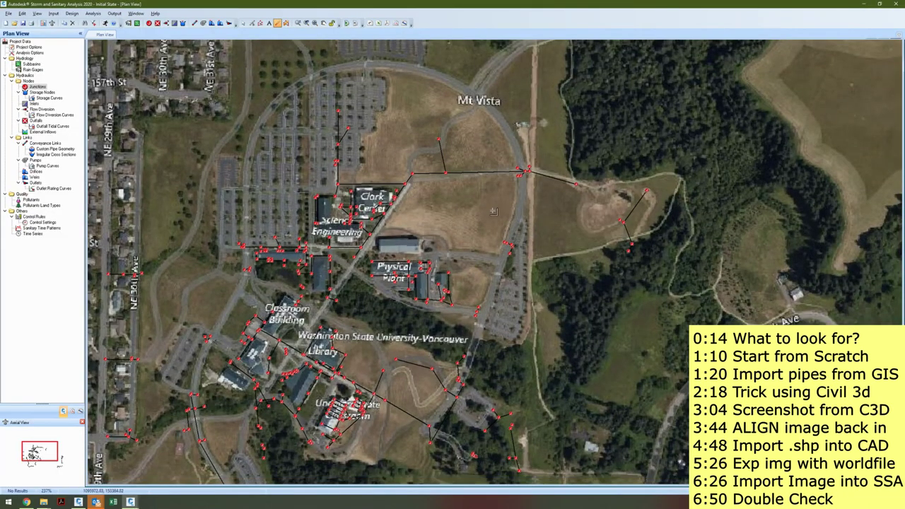
pyautogui.scroll(-3, 494, 200)
pyautogui.moveTo(252, 354); pyautogui.dragTo(260, 232)
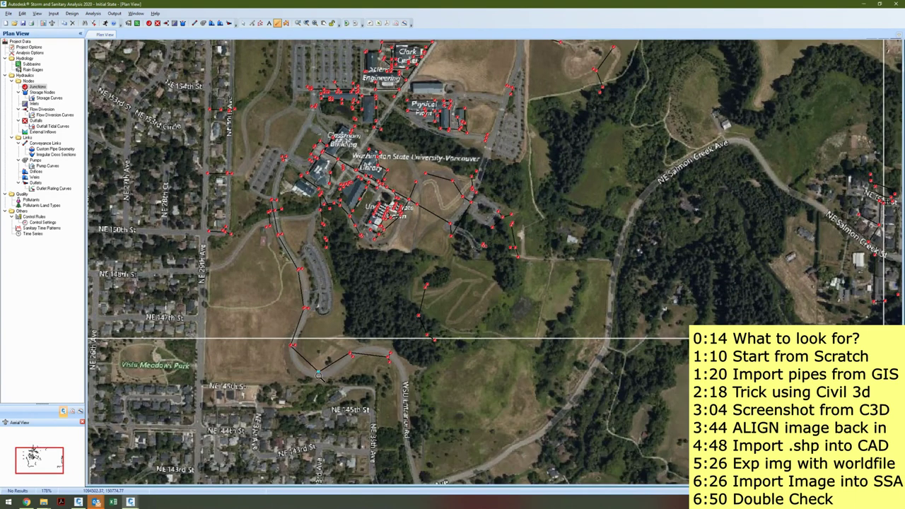